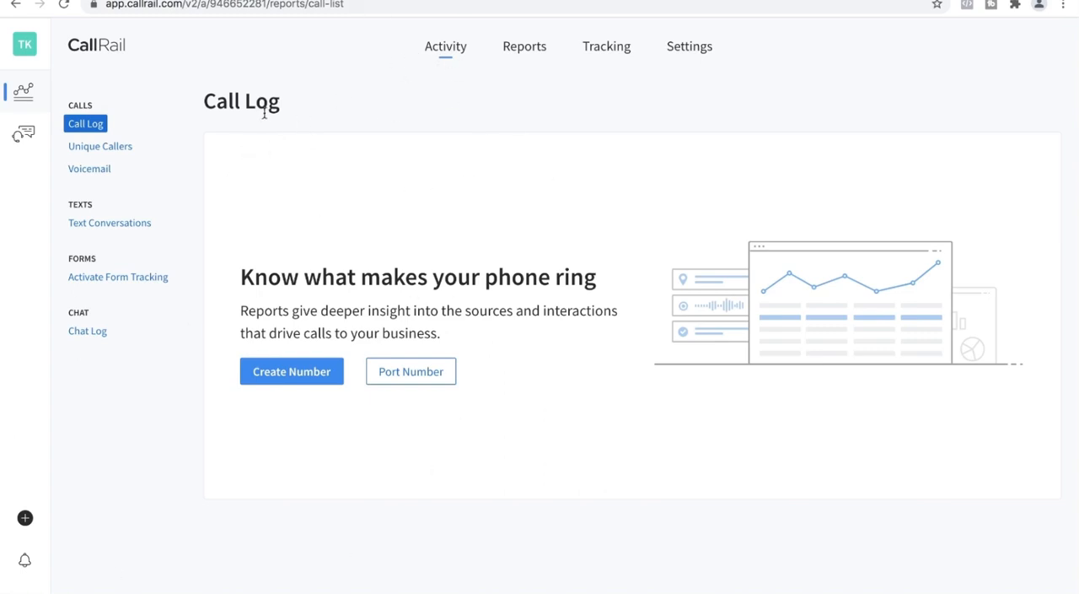
View the Lead Attribution by Source report and the list of tracking numbers
click(525, 44)
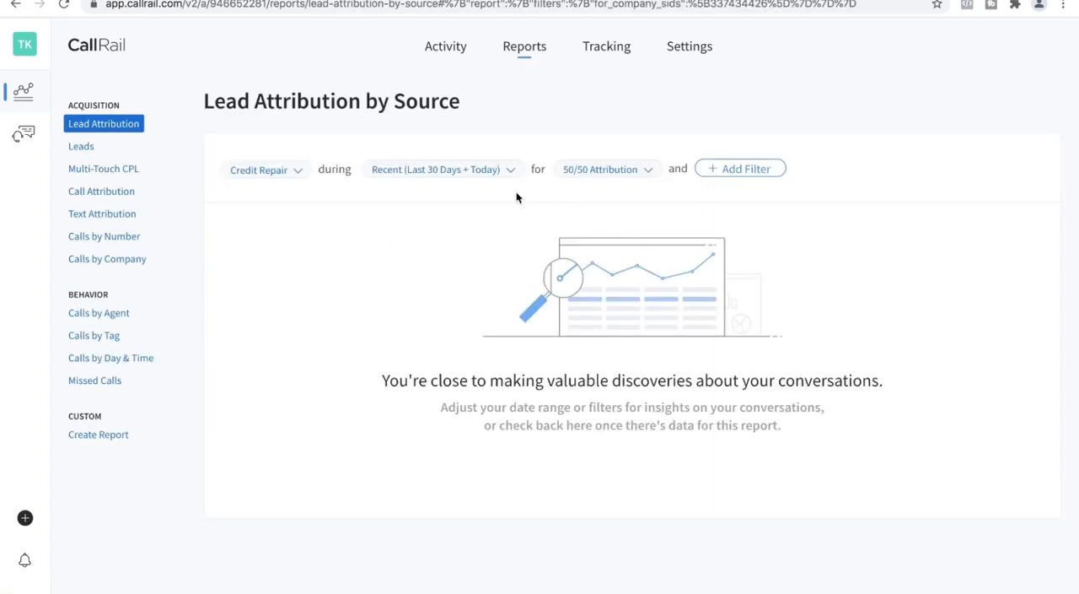
click(610, 49)
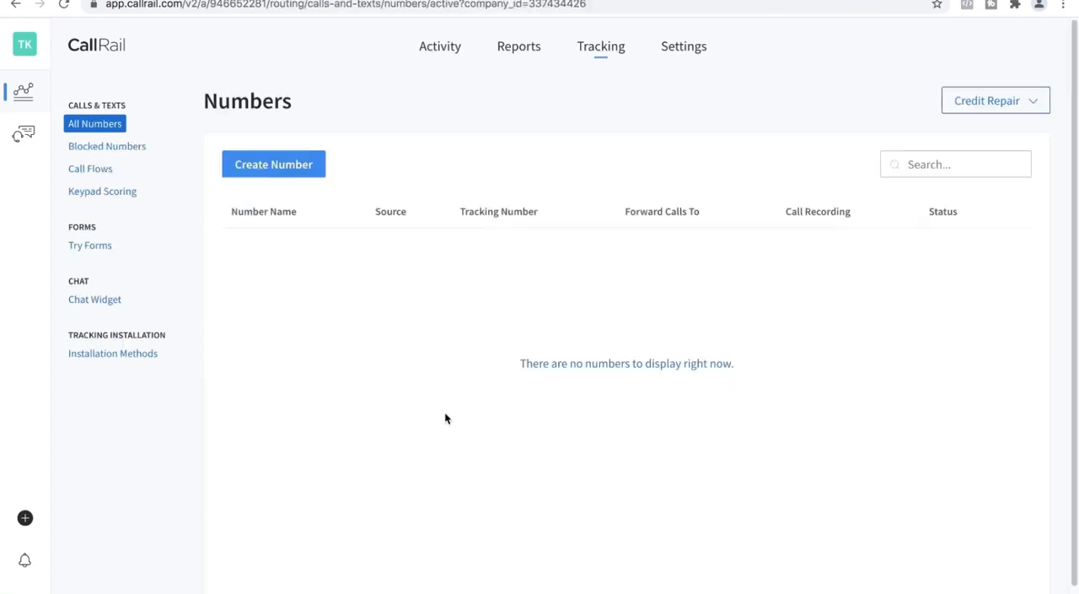
Open the integrations library in the settings and look through the available integrations
click(687, 53)
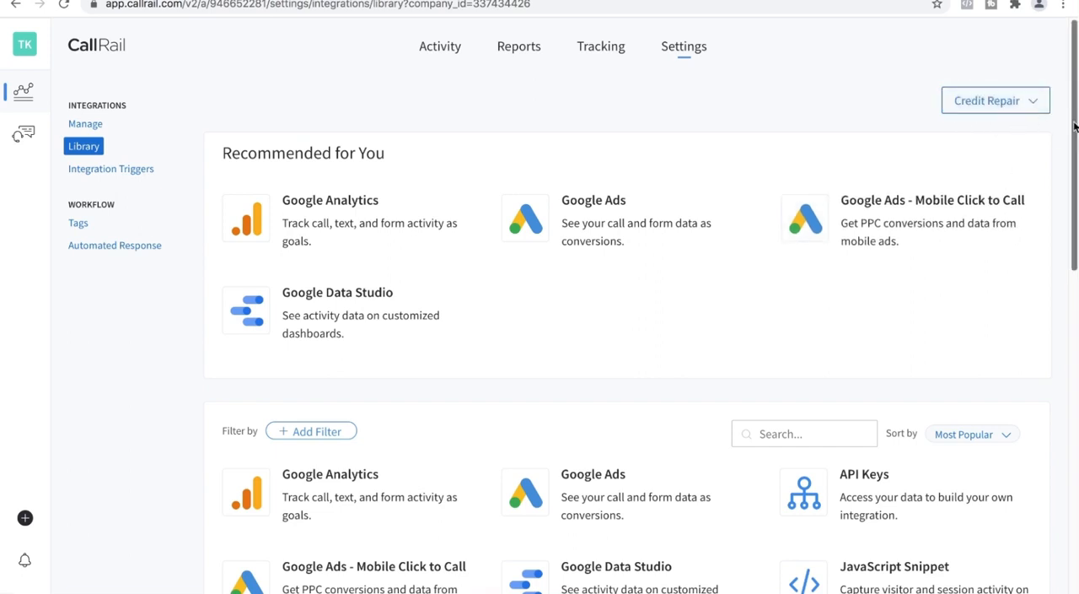
scroll(1074, 126, down, 3)
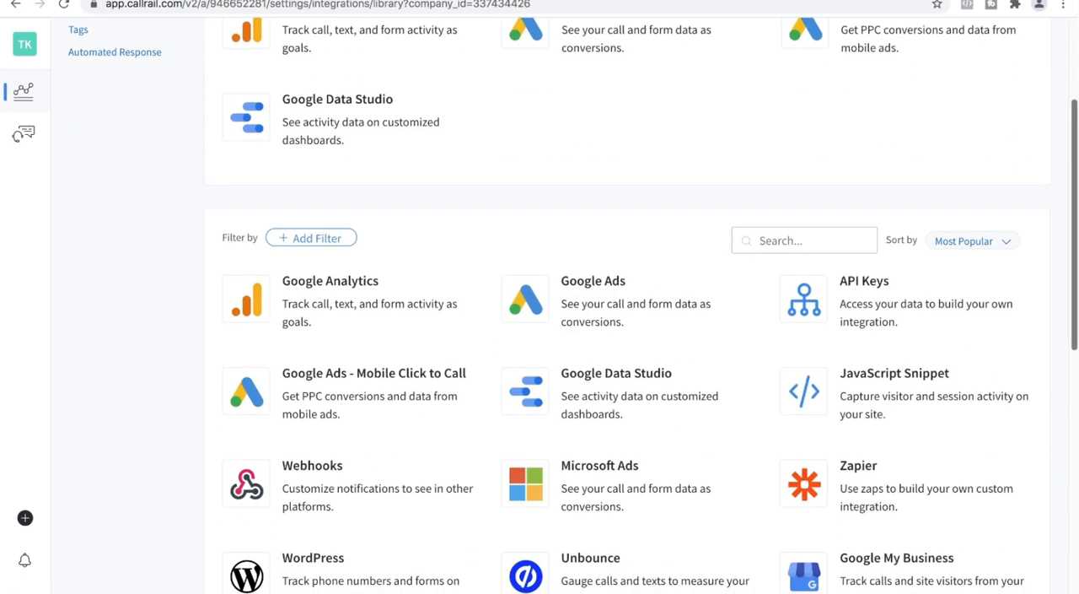
scroll(556, 304, down, 3)
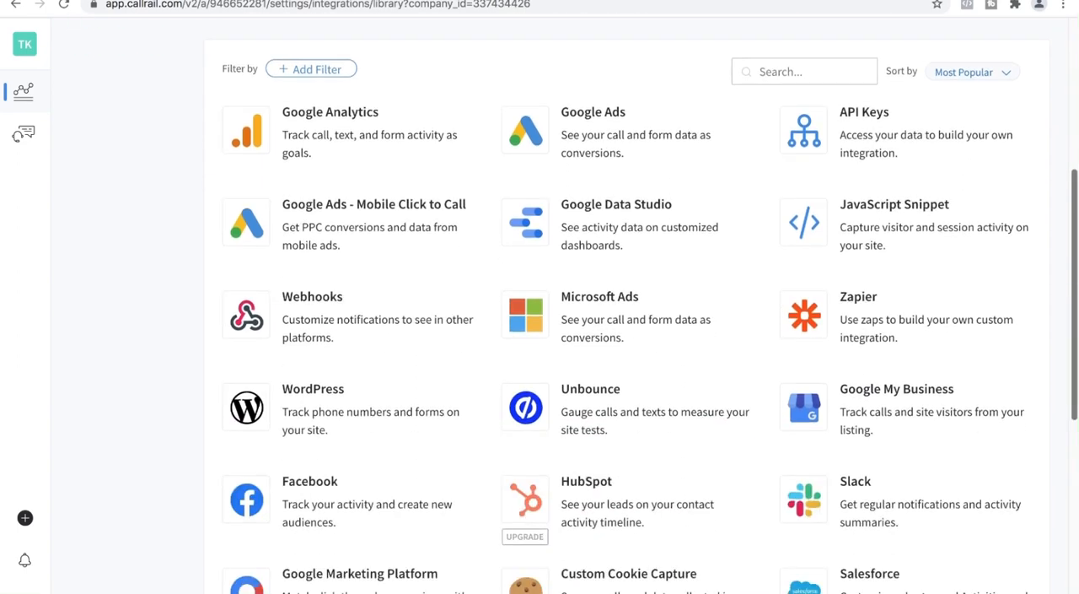
scroll(624, 337, up, 5)
scroll(624, 337, down, 5)
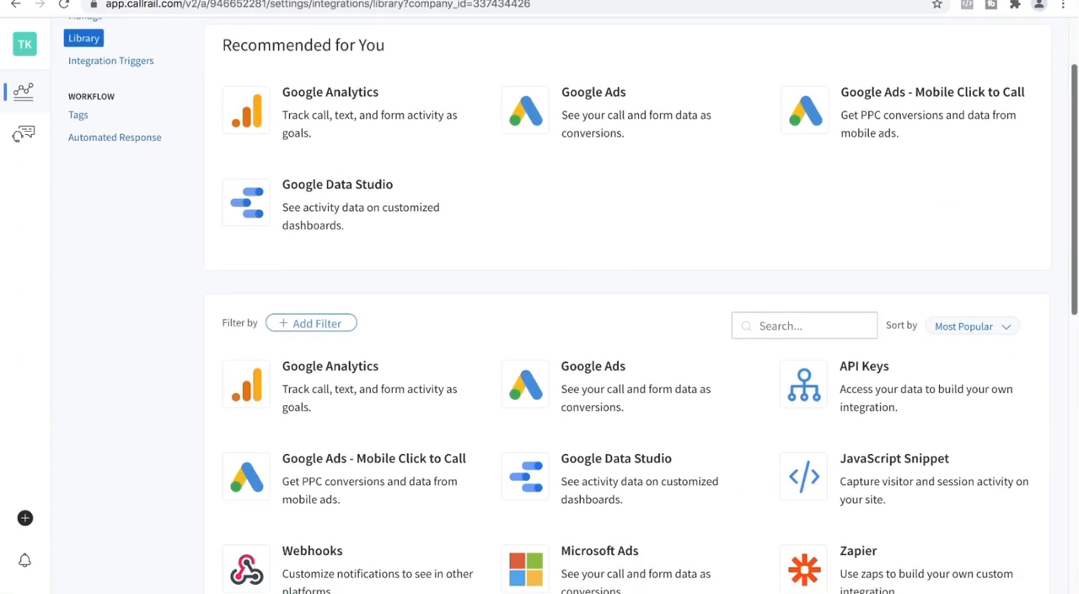
scroll(624, 338, down, 8)
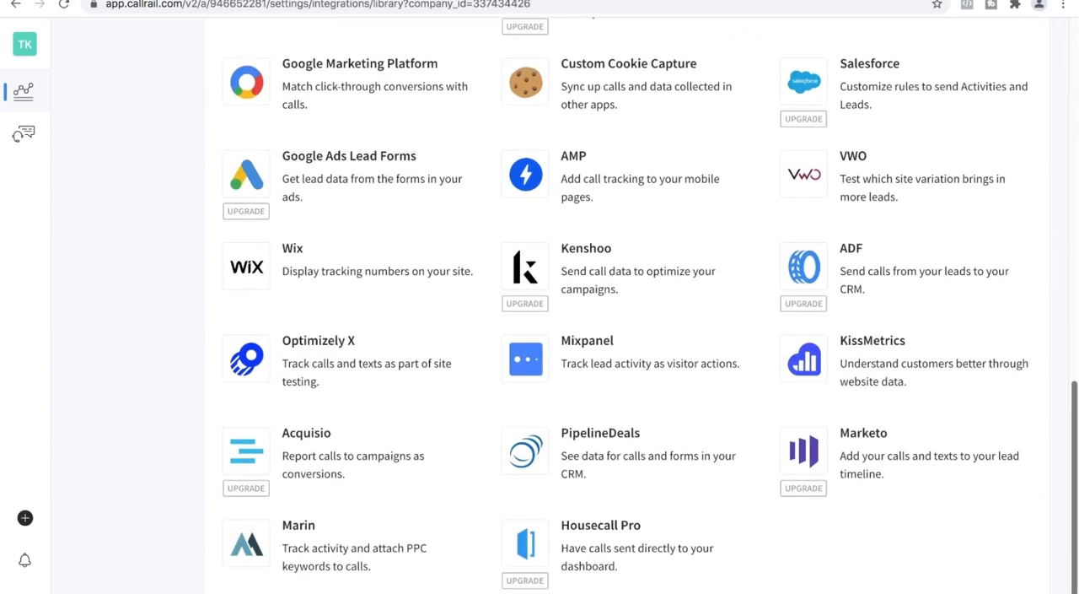
scroll(1067, 385, up, 10)
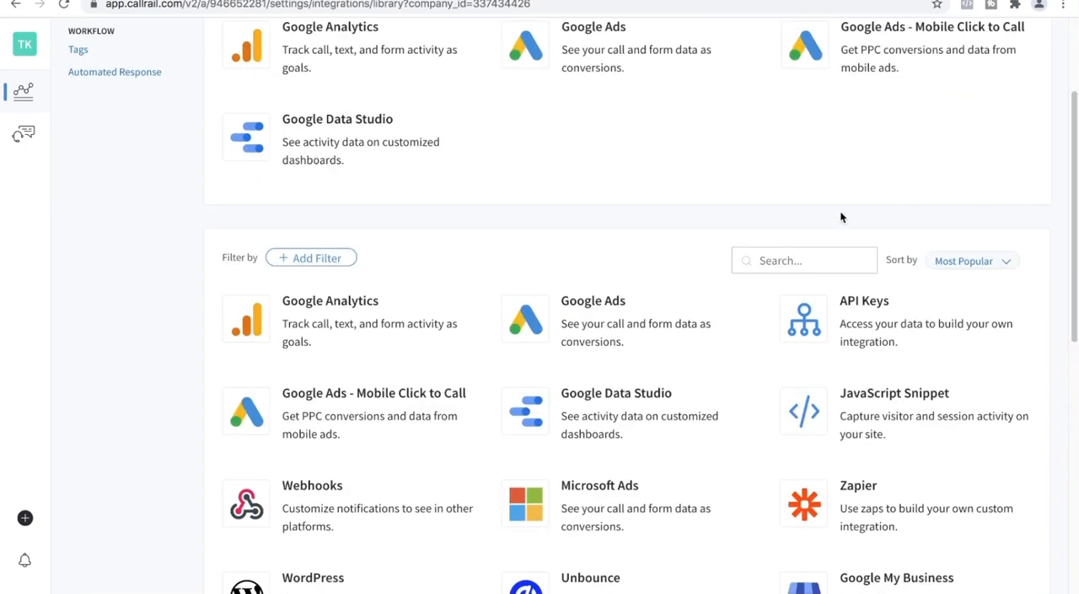
click(784, 261)
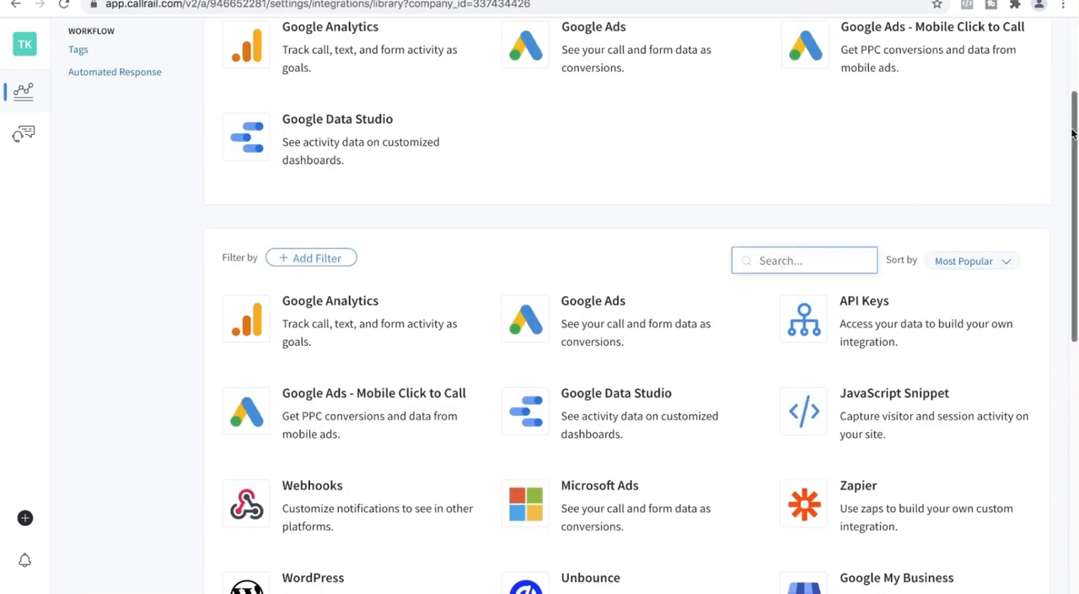
drag(1073, 134, 1076, 319)
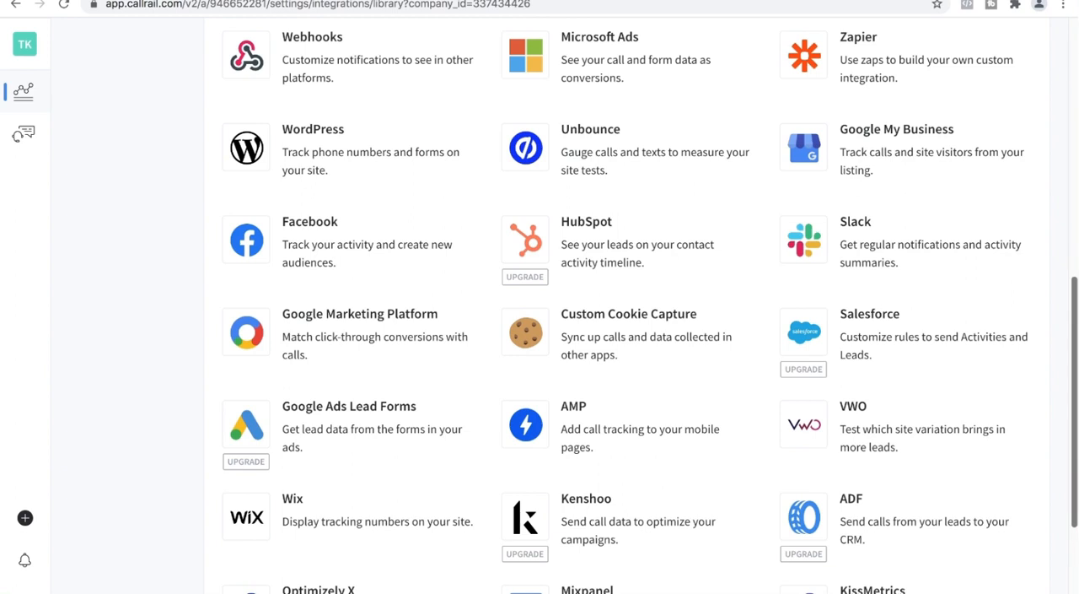
drag(1077, 319, 1077, 423)
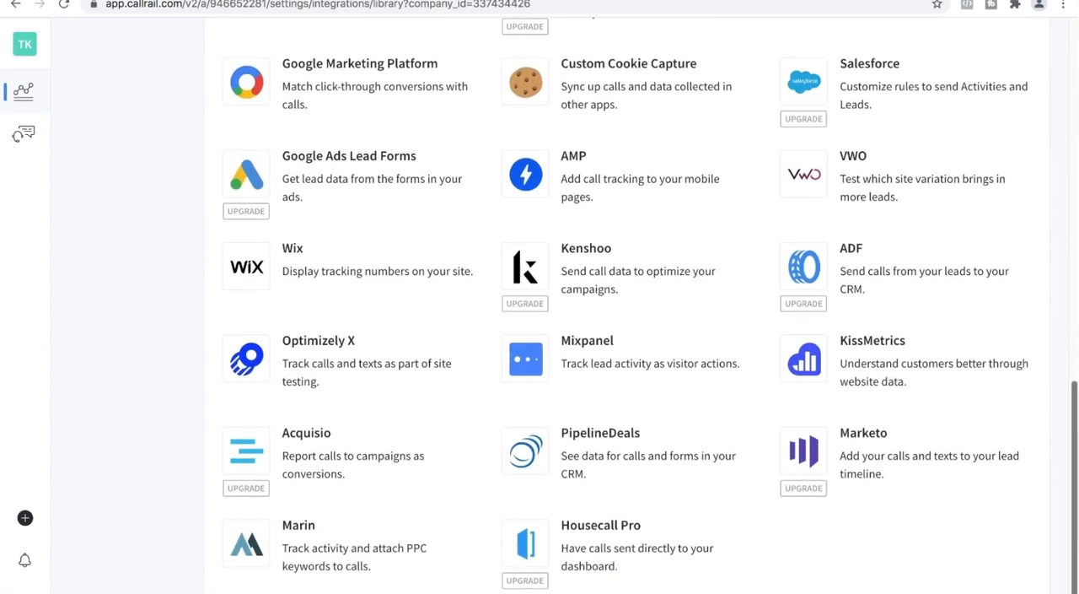
scroll(1043, 216, up, 15)
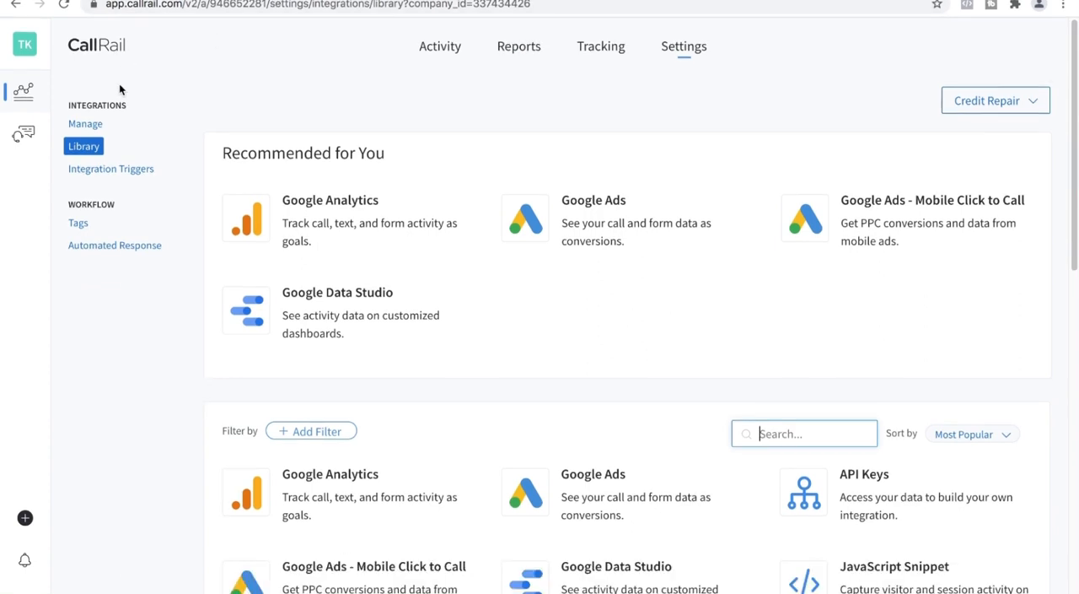
Return to the call log and start creating a new tracking number for offline use
click(435, 54)
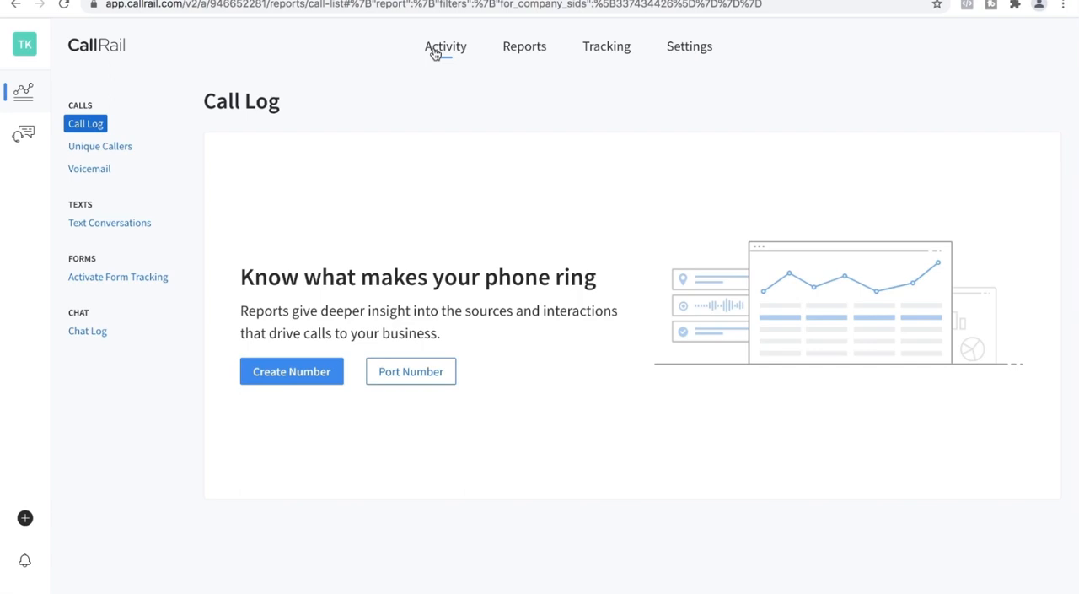
click(291, 378)
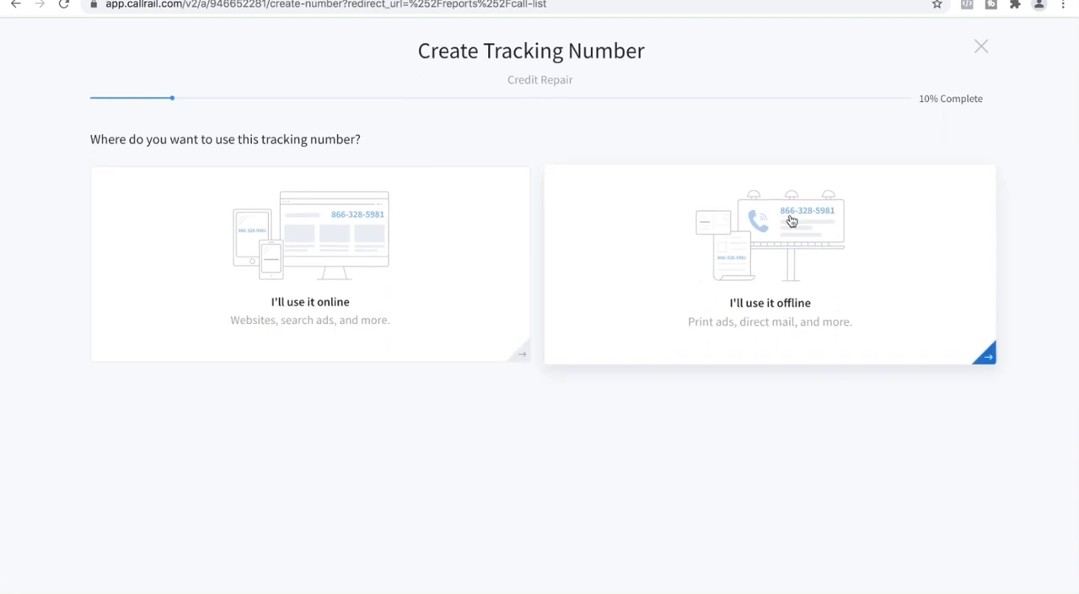
click(658, 231)
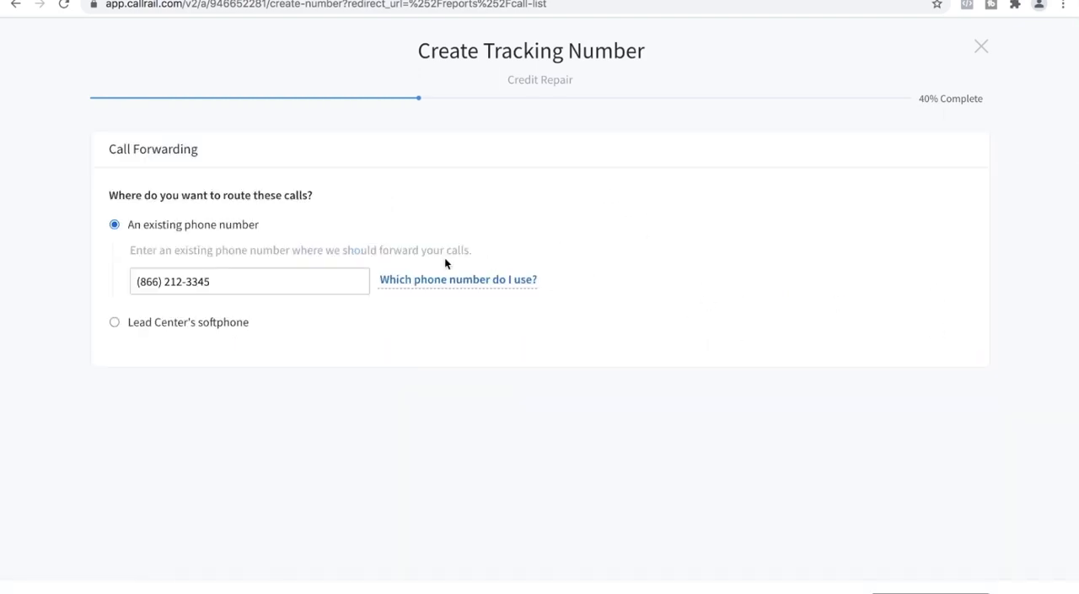
Replace the prefilled call-forwarding destination with the existing business phone number
click(227, 281)
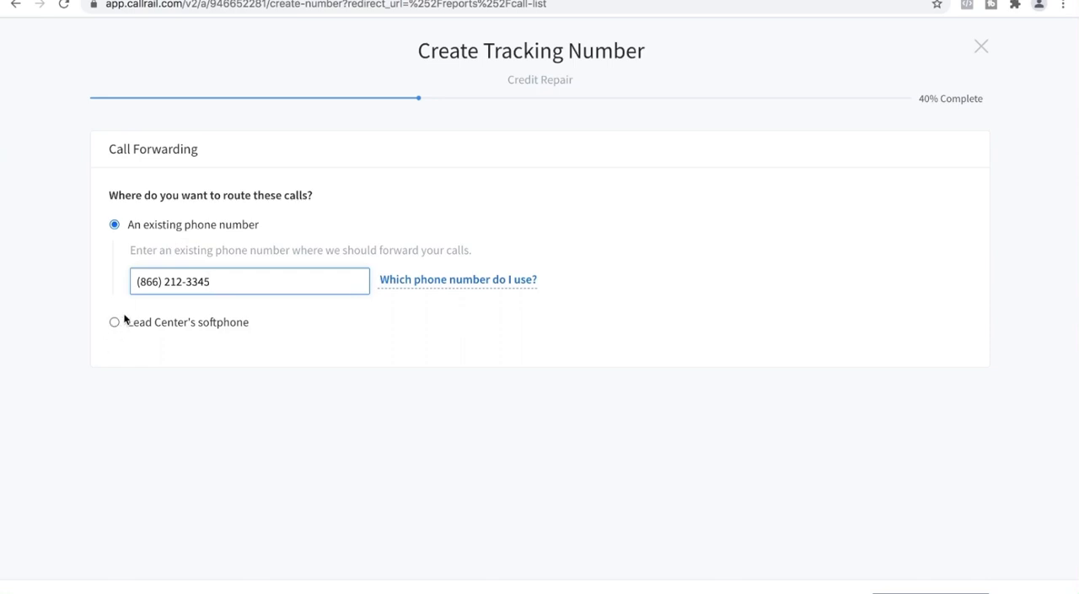
key(BackSpace)
key(BackSpace)
key(BackSpace)
key(BackSpace)
key(BackSpace)
key(BackSpace)
key(BackSpace)
key(BackSpace)
key(BackSpace)
key(BackSpace)
key(BackSpace)
key(BackSpace)
key(BackSpace)
key(BackSpace)
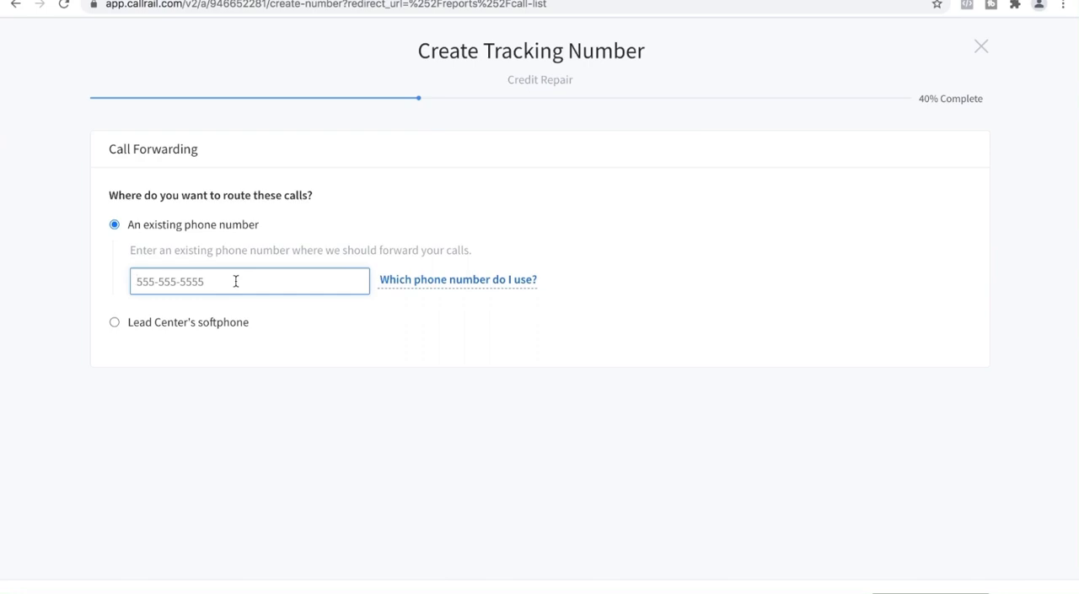
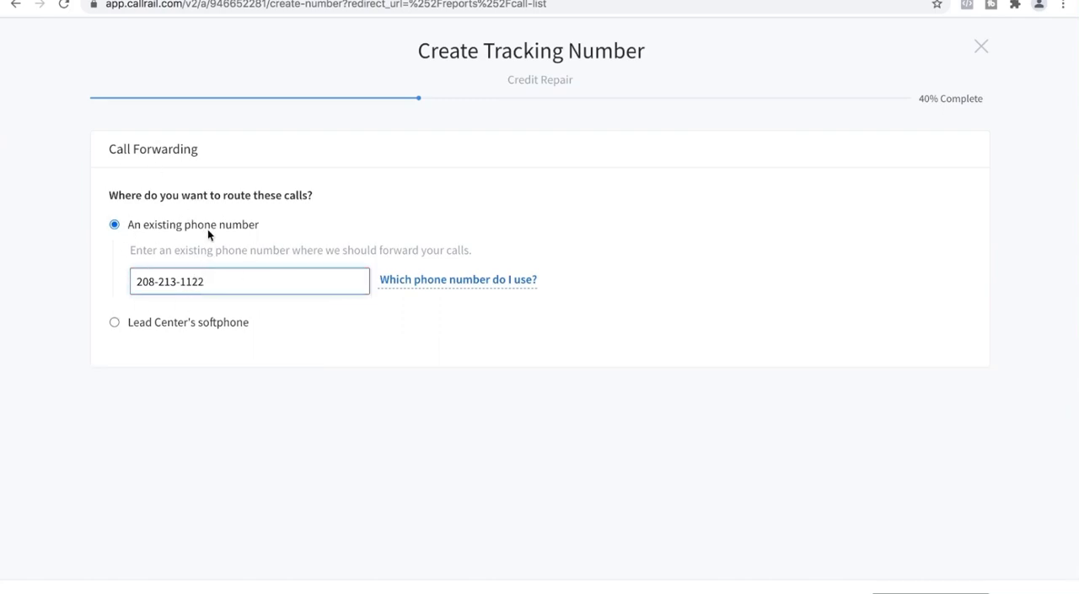
Check the Lead Center's softphone option, set routing back to an existing phone number, and continue to number setup
click(116, 324)
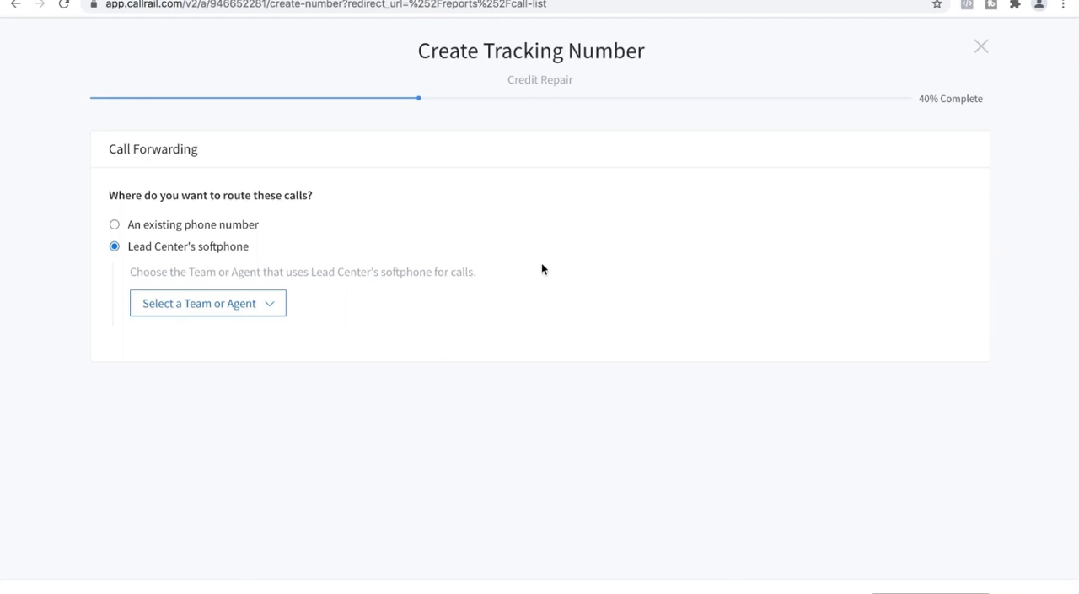
click(114, 224)
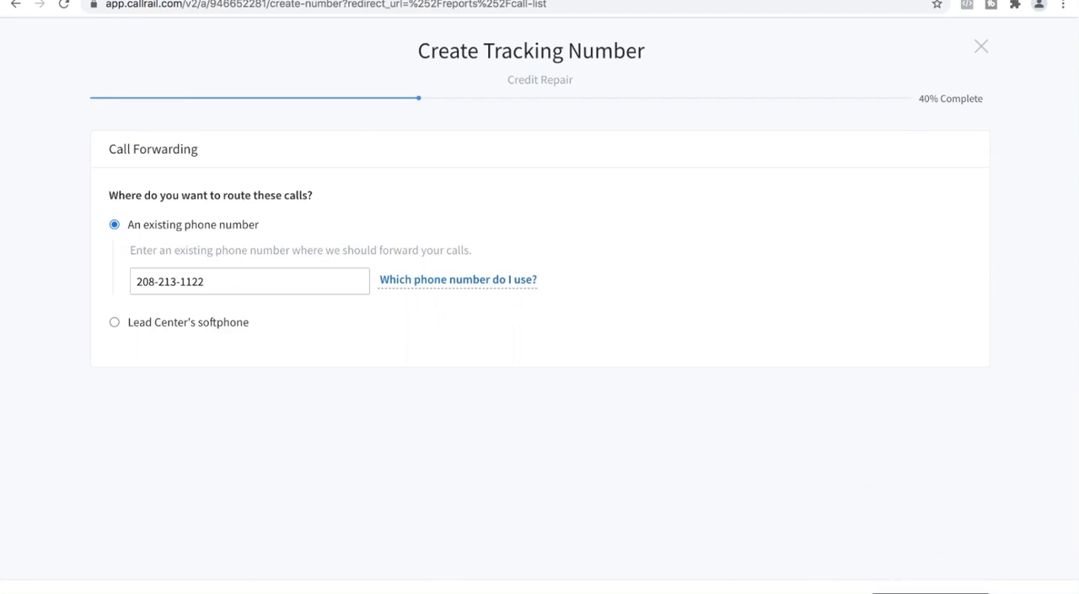
click(931, 592)
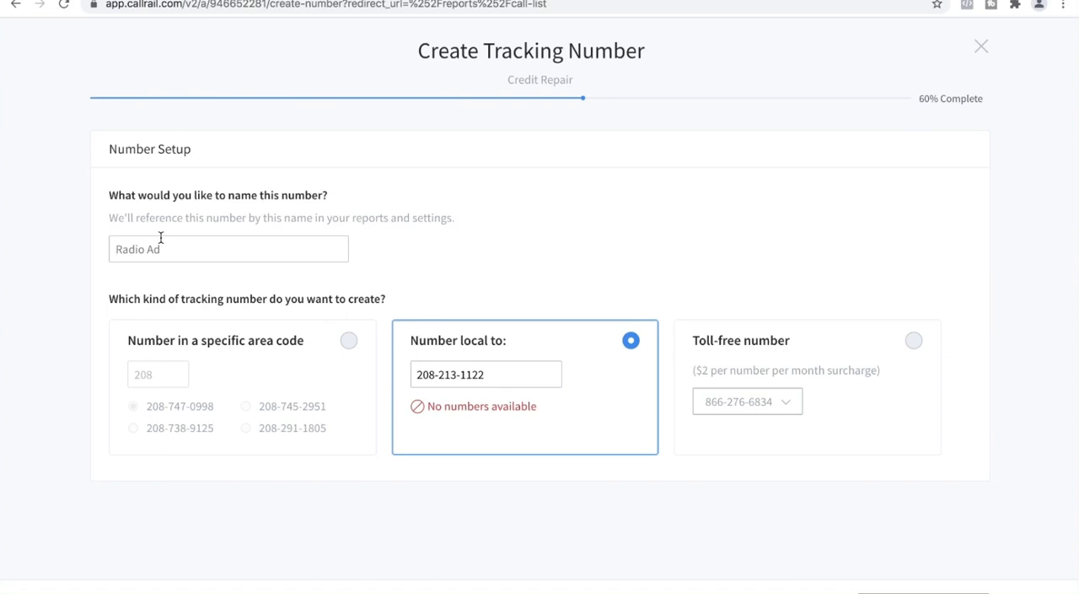
Name the tracking number "Marketing Number" and choose a number in a specific area code
text(Mark)
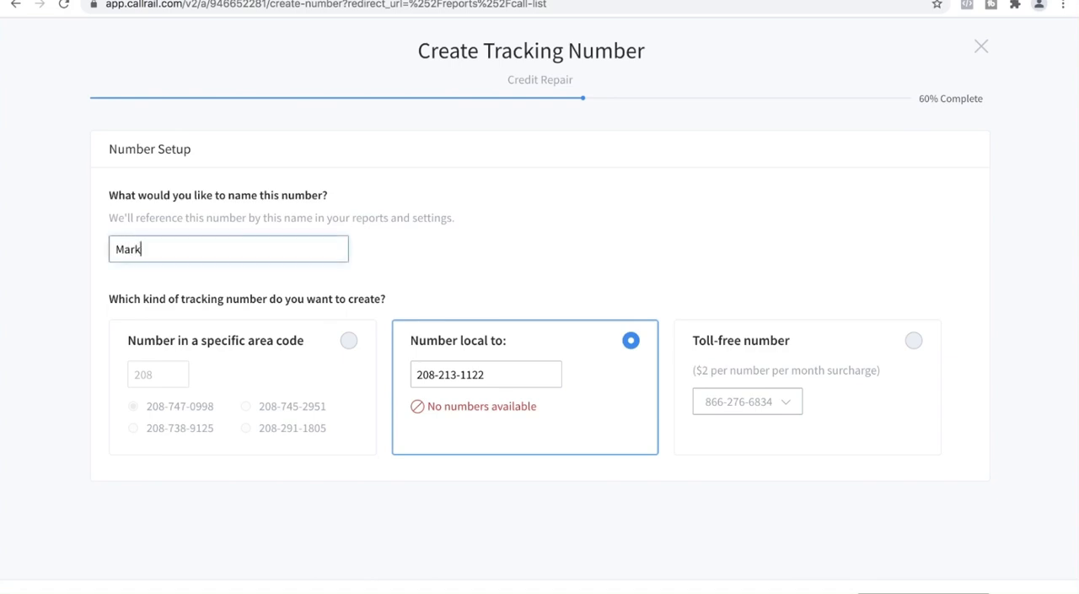
text(eting Number)
click(292, 359)
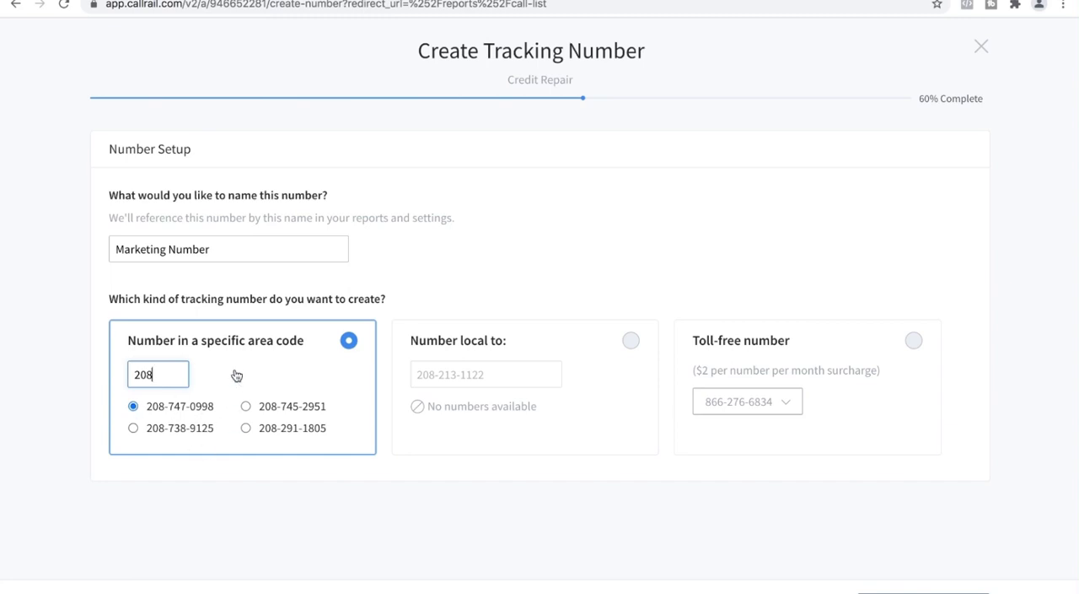
Try the local number option with the last digits of the reference phone number changed
click(509, 356)
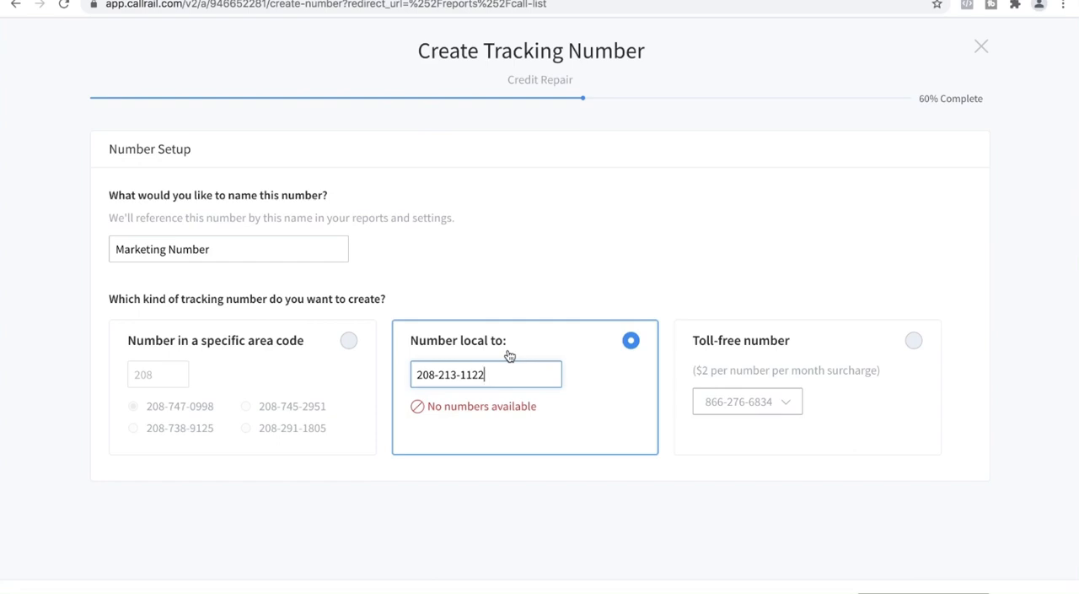
key(BackSpace)
key(BackSpace)
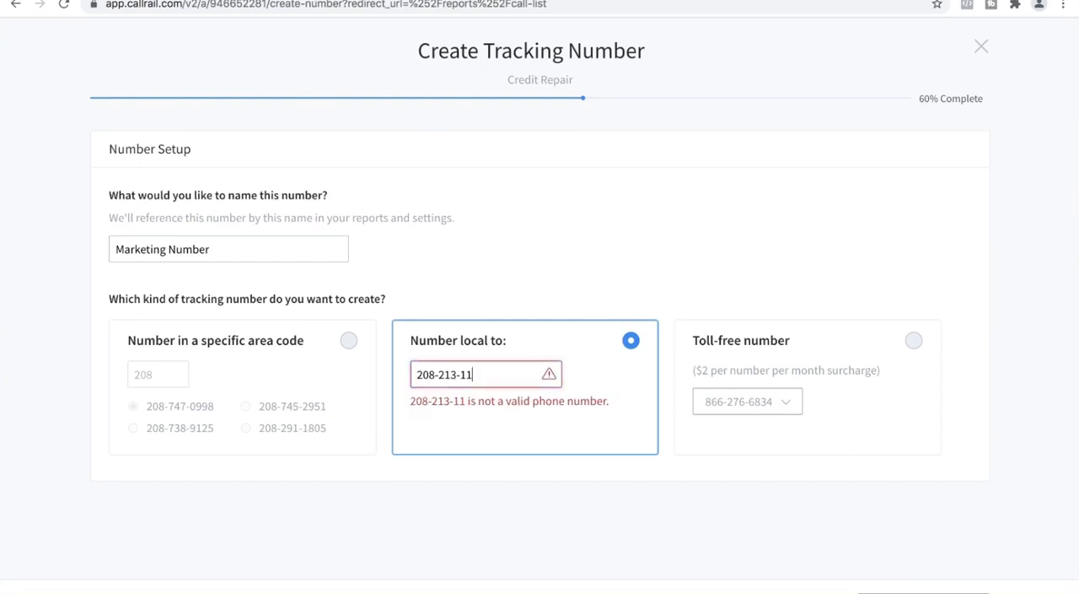
text(12)
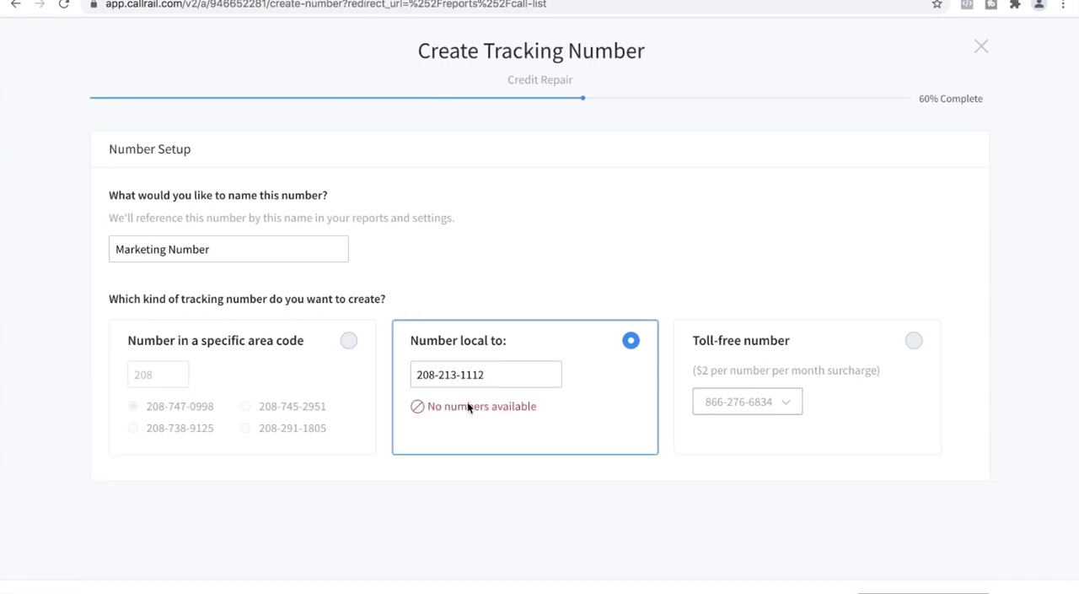
Replace the reference phone number of the local option with one in the 440 area code
click(503, 371)
key(BackSpace)
key(BackSpace)
key(BackSpace)
key(BackSpace)
key(BackSpace)
key(BackSpace)
key(BackSpace)
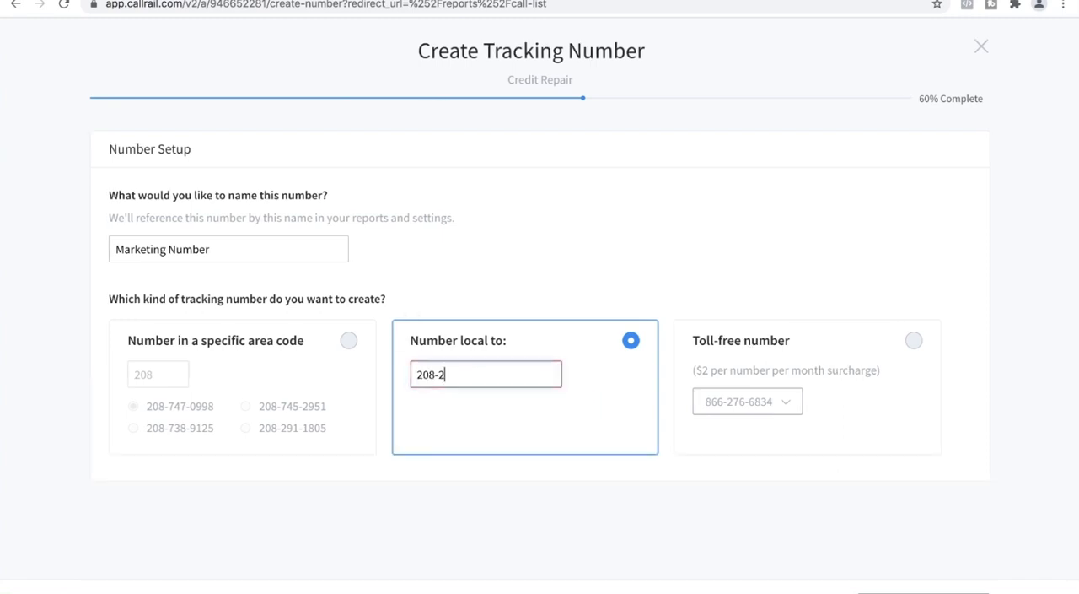
key(BackSpace)
key(BackSpace)
key(BackSpace)
key(BackSpace)
key(BackSpace)
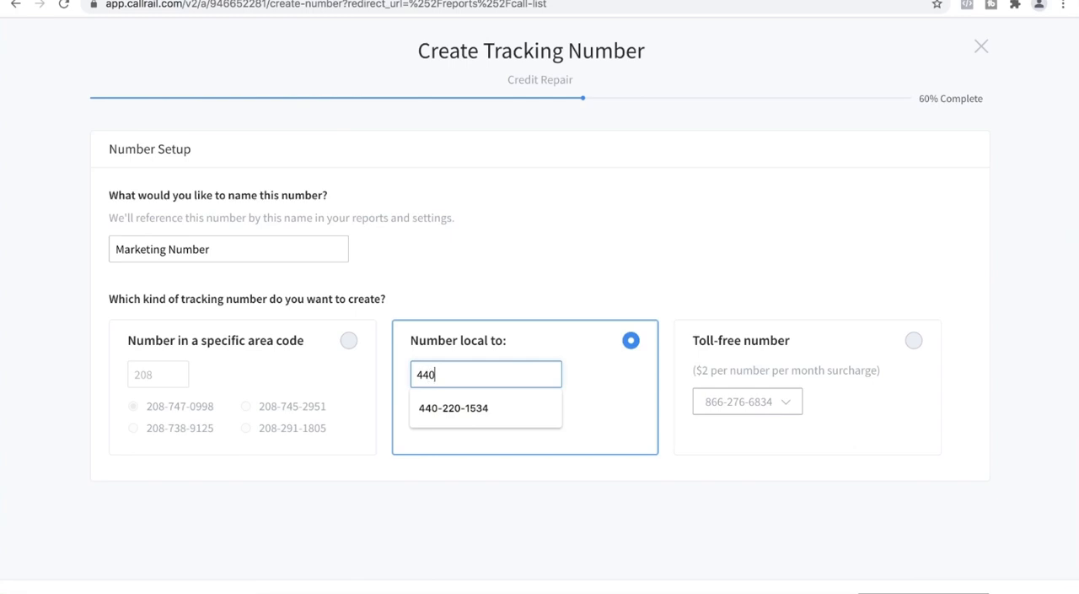
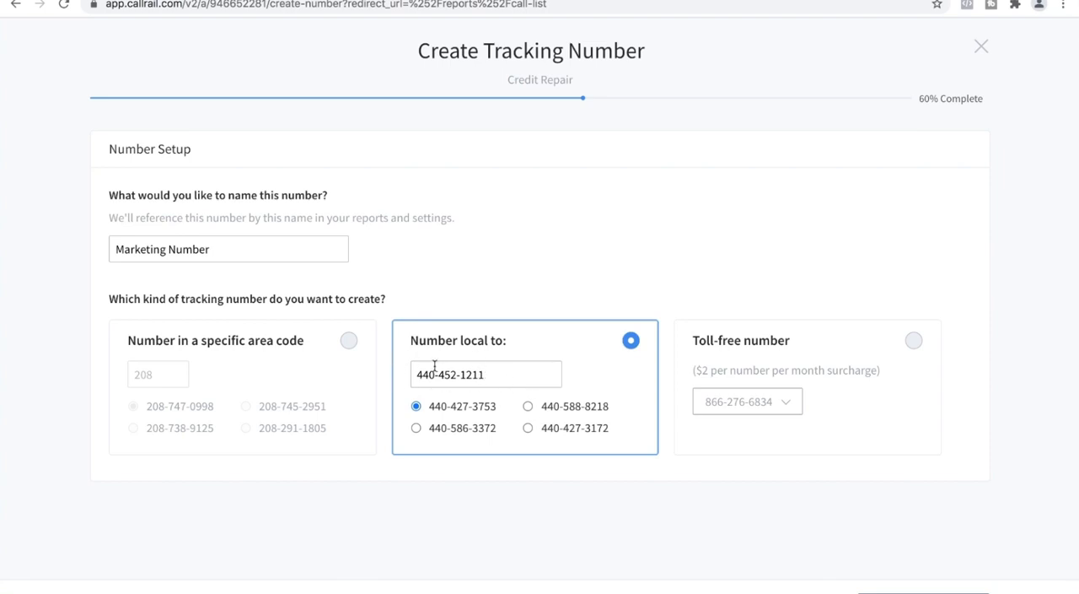
Select the toll-free number option and view the toll-free numbers on offer
click(844, 341)
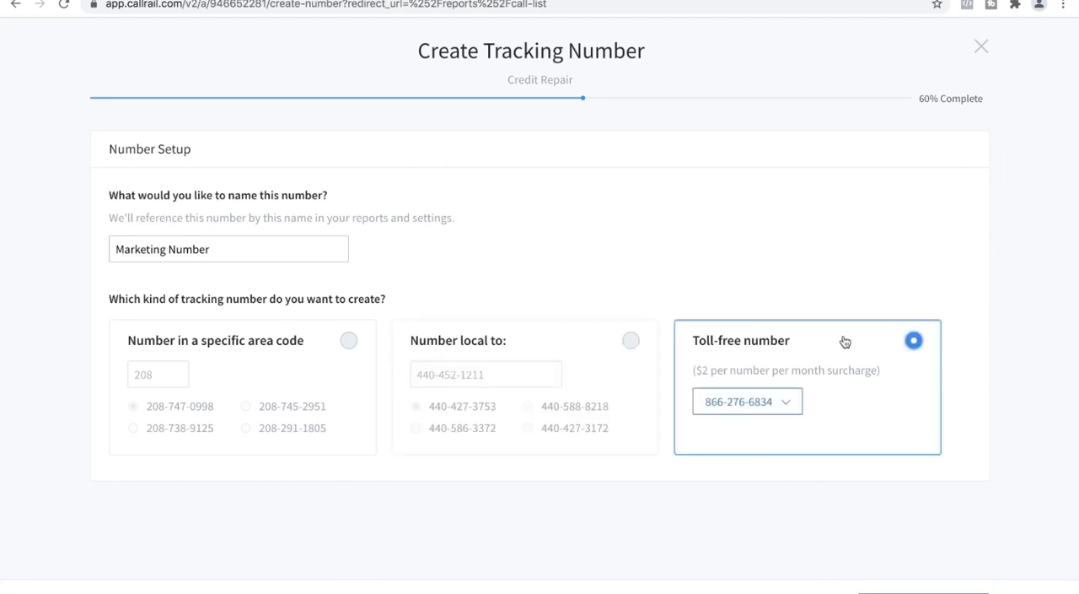
click(793, 398)
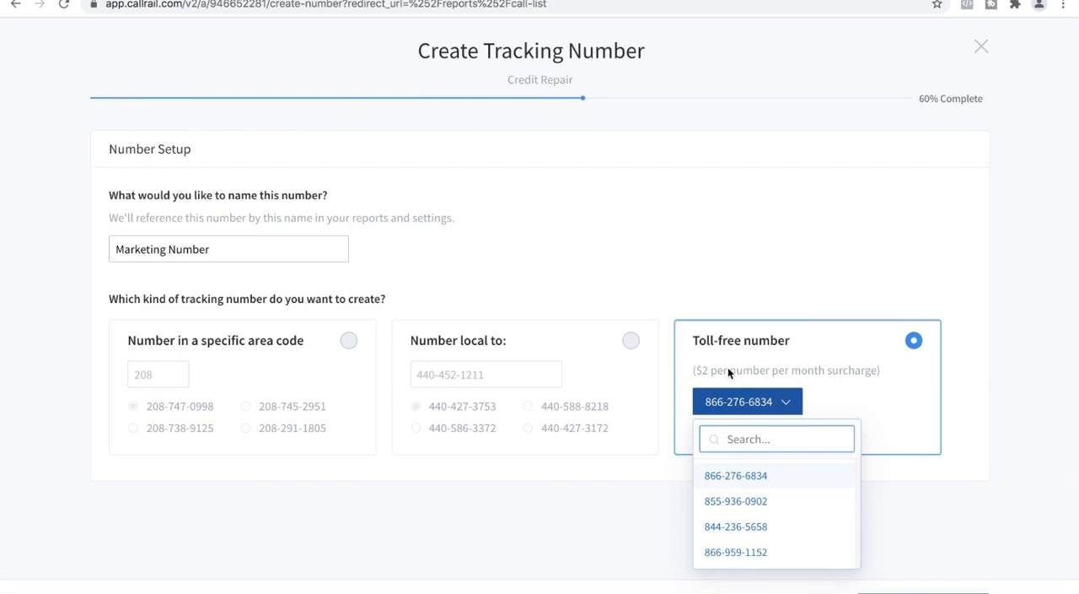
click(766, 268)
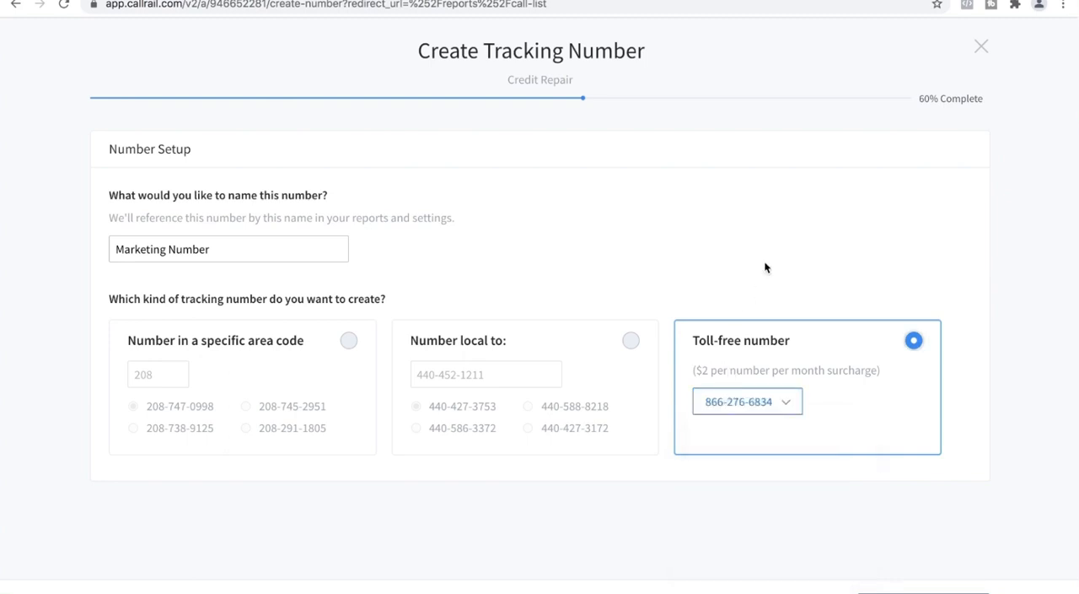
Switch to a number in a specific area code, set the area code to 786 and choose the number listed below the first one
click(345, 344)
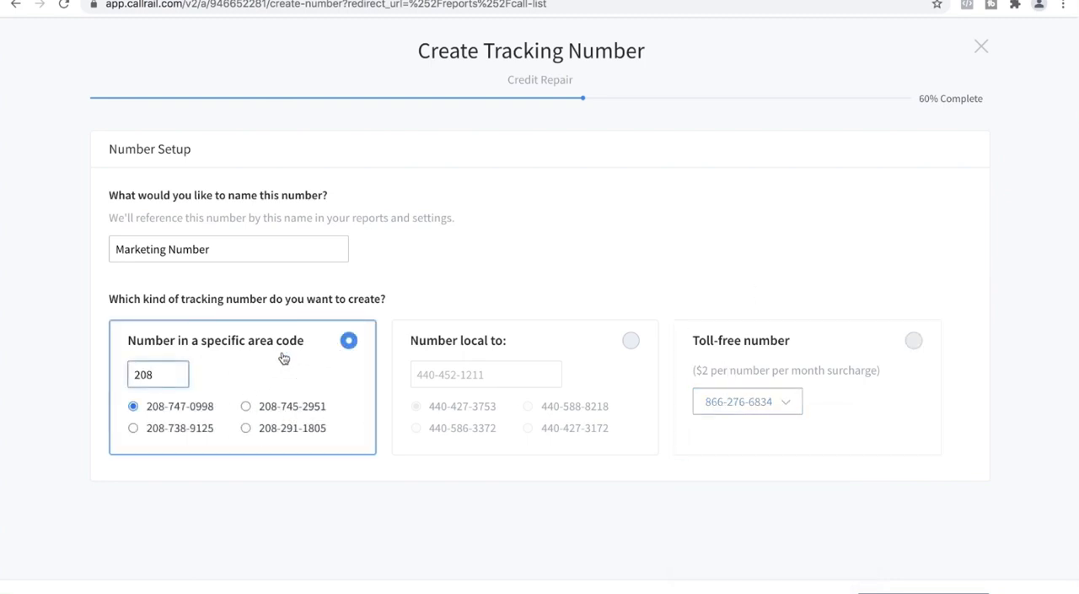
key(BackSpace)
key(BackSpace)
key(BackSpace)
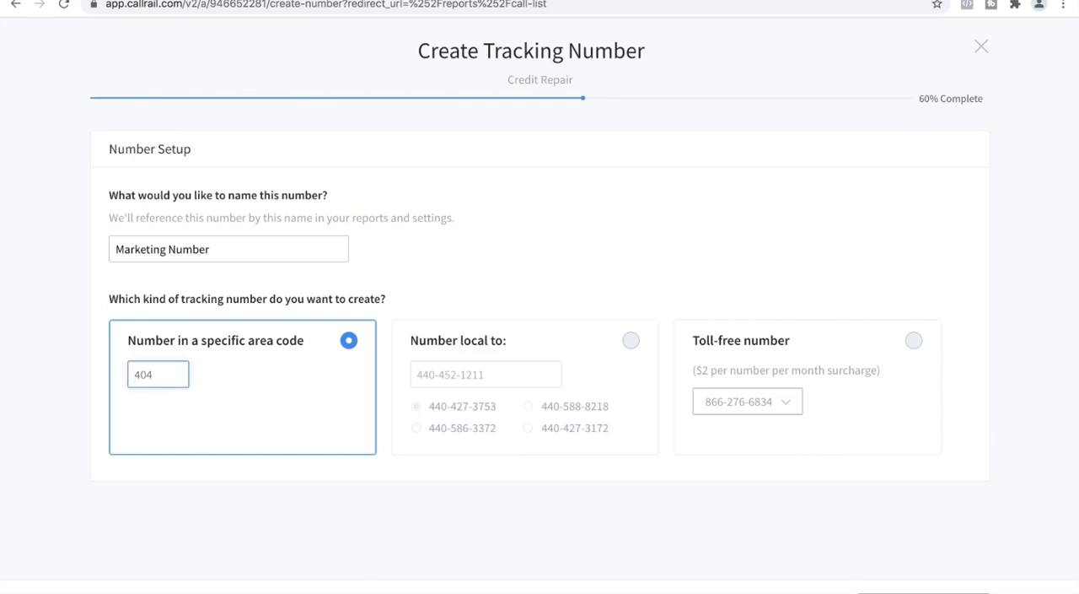
text(786)
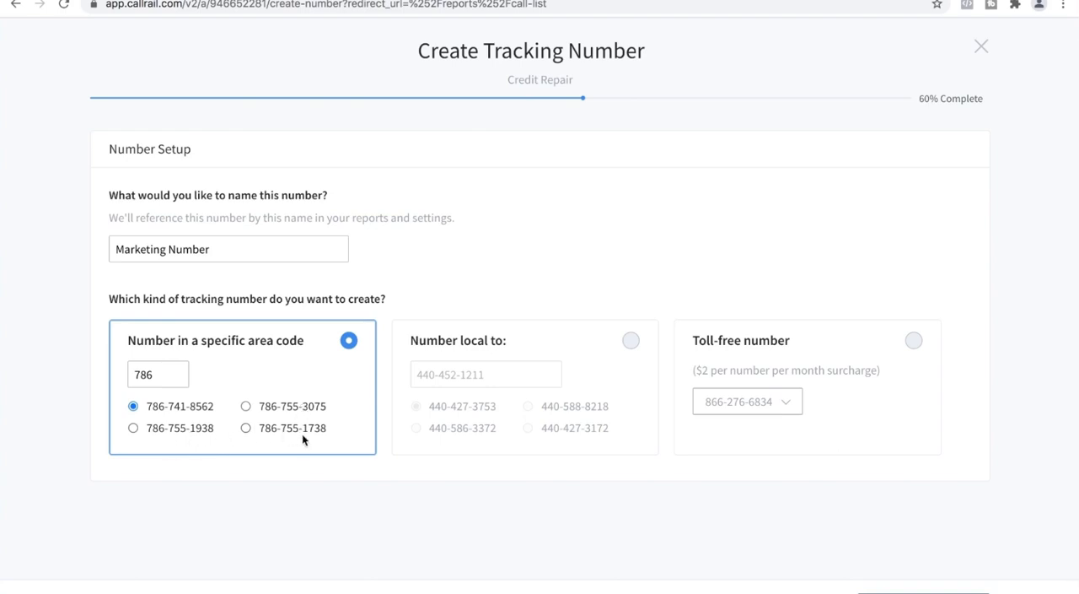
click(135, 428)
click(923, 592)
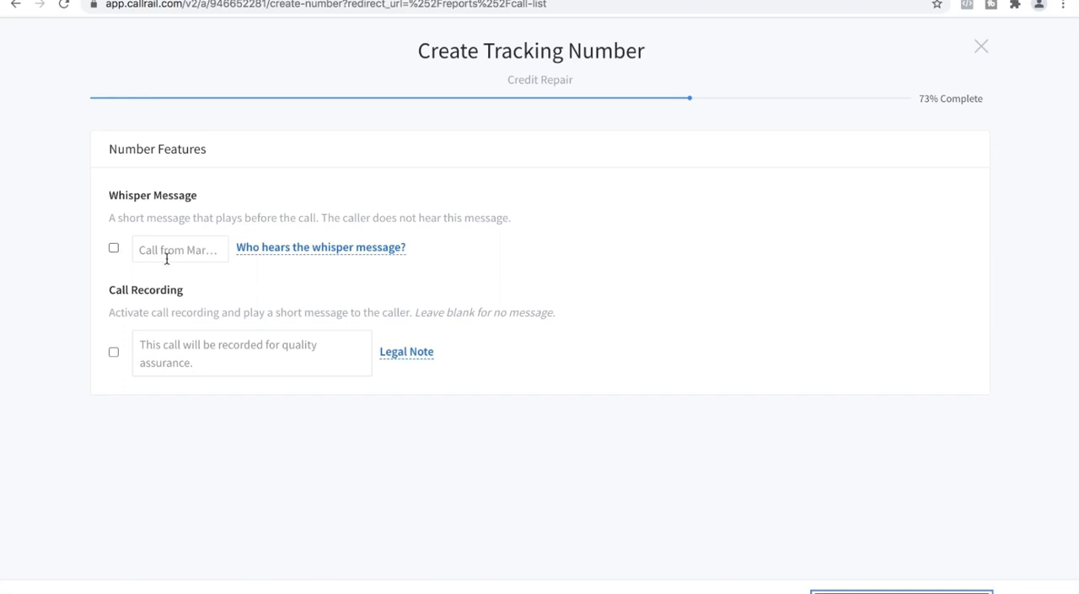
Enable the whisper message "Call from Marketing Number." and preview how it sounds
click(112, 248)
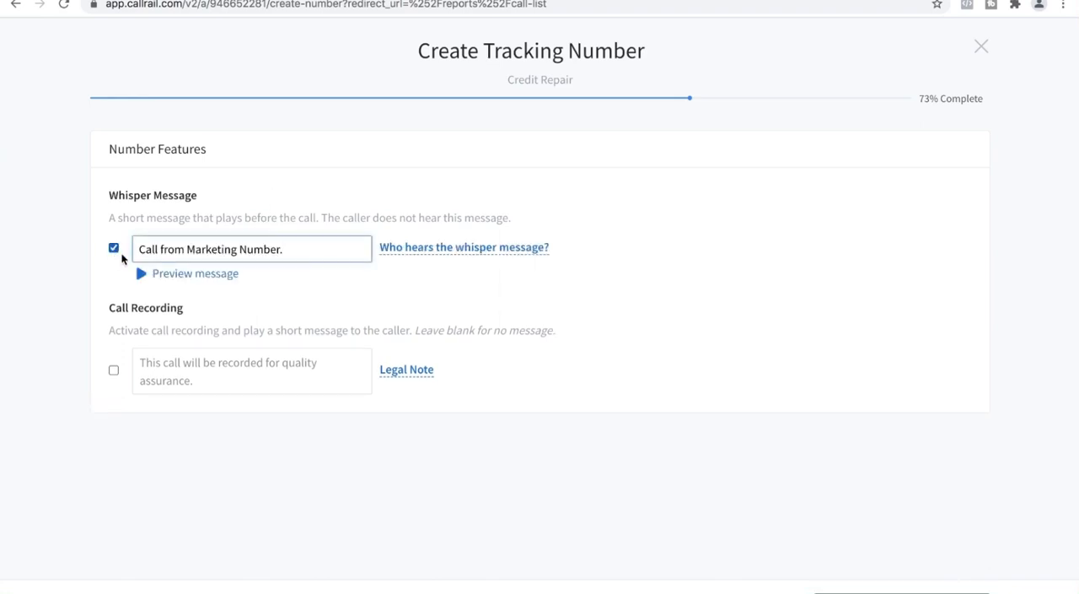
click(140, 273)
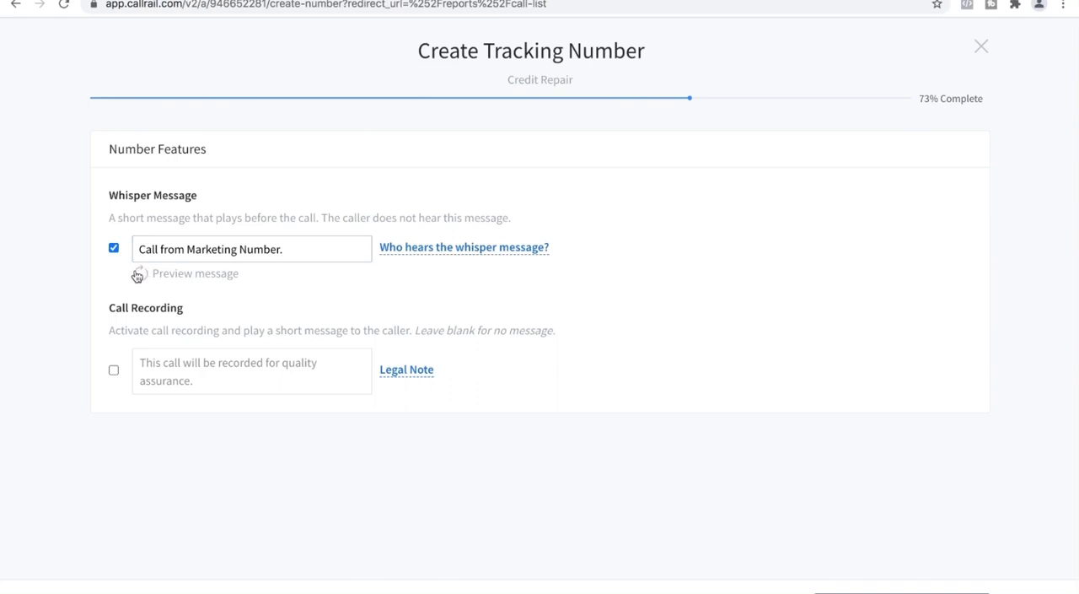
key(XF86AudioRaiseVolume)
key(XF86AudioRaiseVolume)
click(143, 274)
click(113, 249)
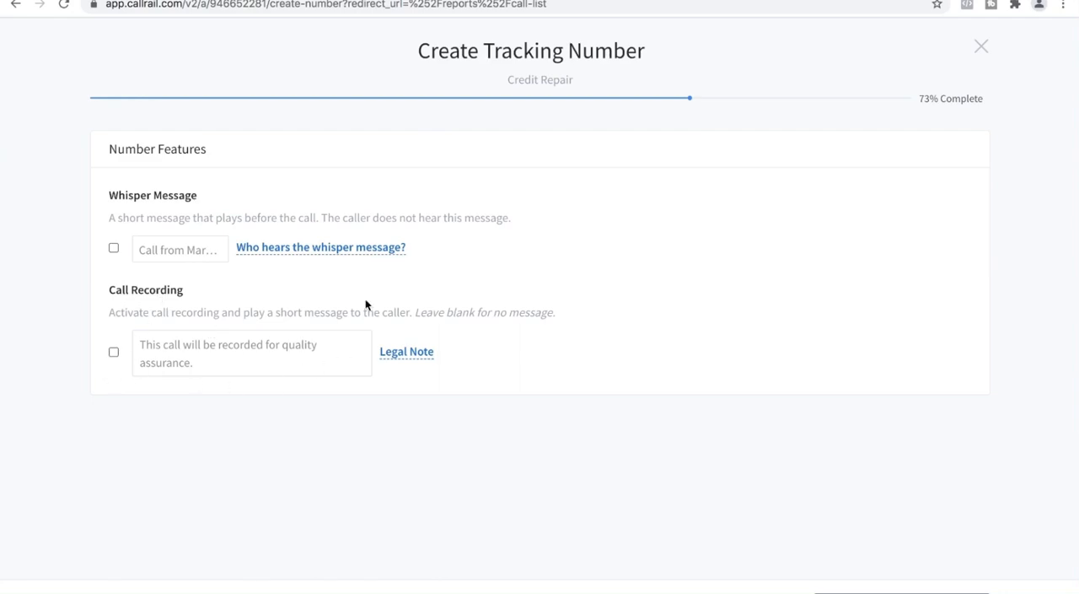
click(115, 249)
Enable call recording with the message "This call will be recorded for quality assurance." and preview the message
click(114, 371)
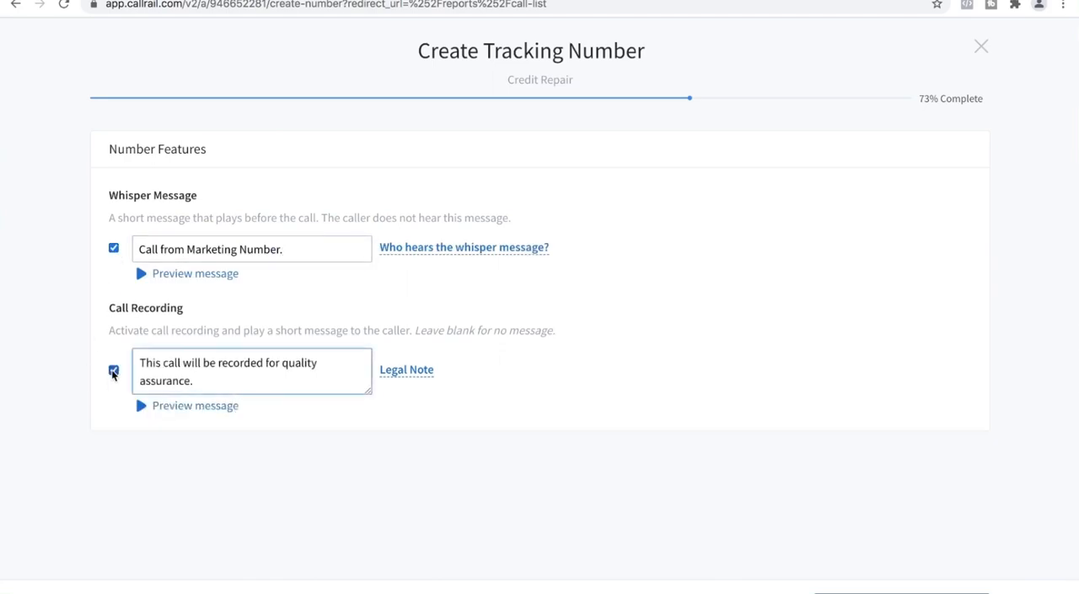
click(114, 371)
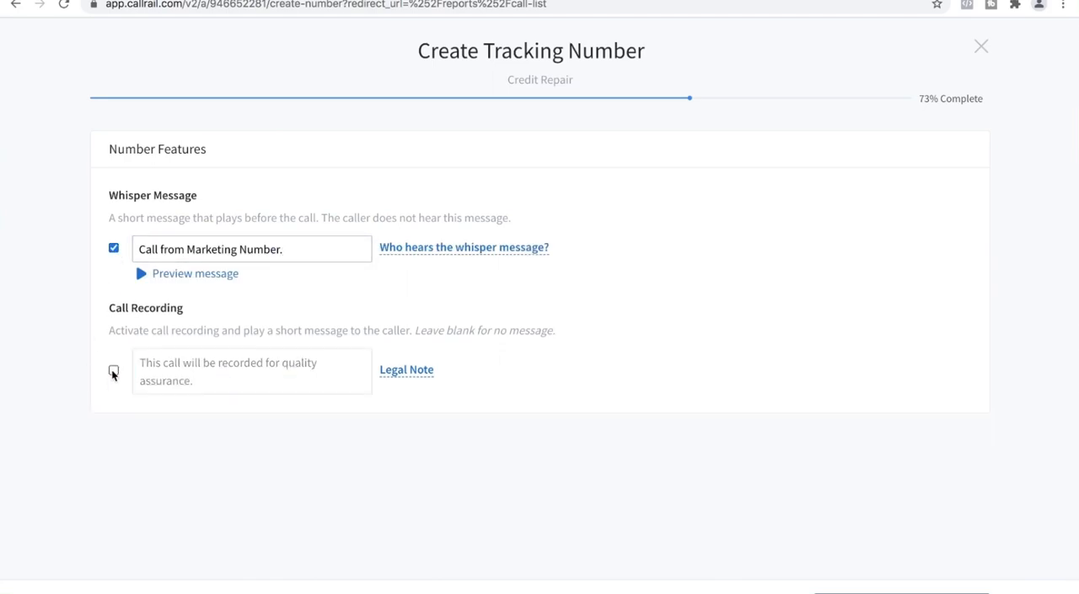
click(114, 372)
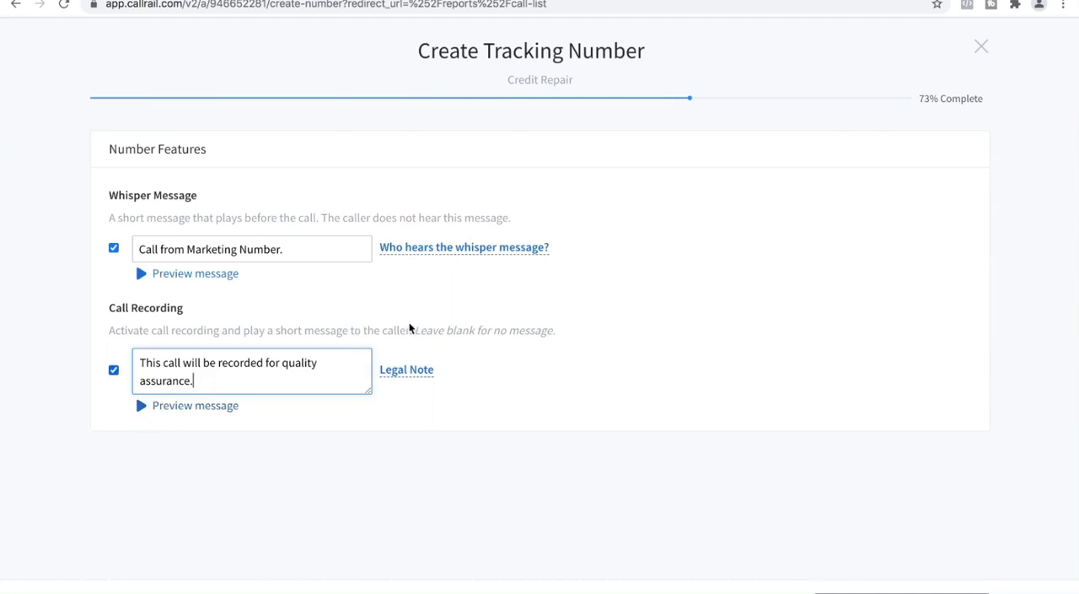
mouse_move(415, 371)
click(140, 412)
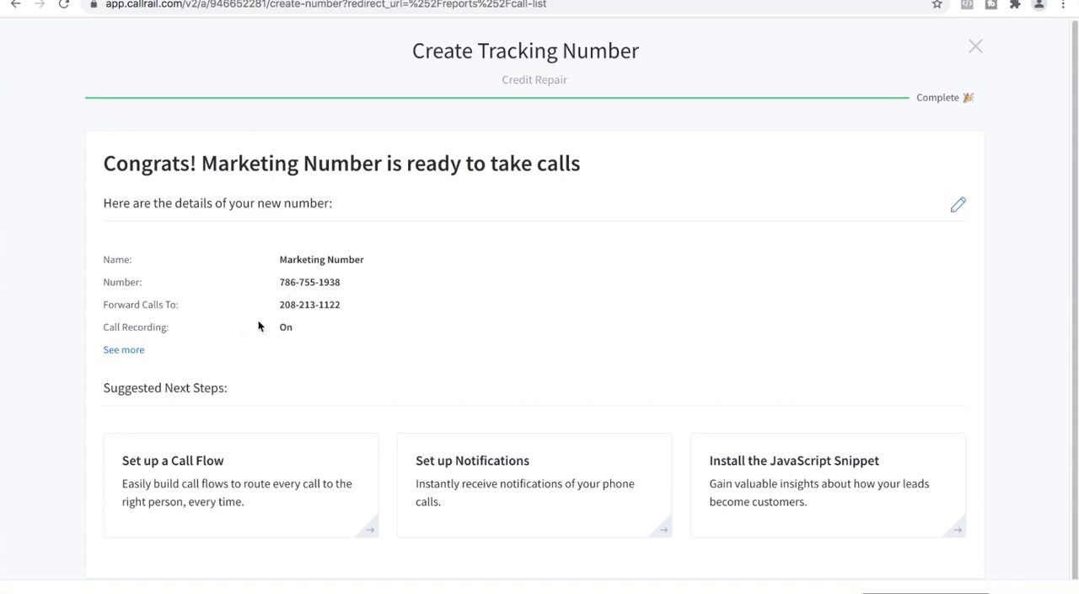
Expand the details of the new Marketing Number and open its Number Options for editing
click(137, 349)
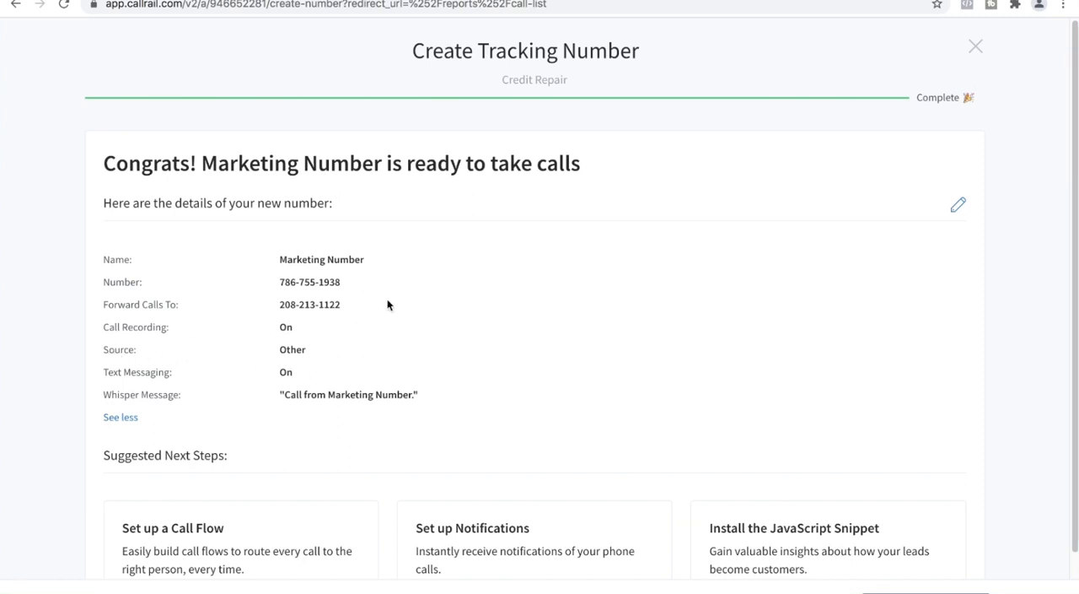
click(958, 205)
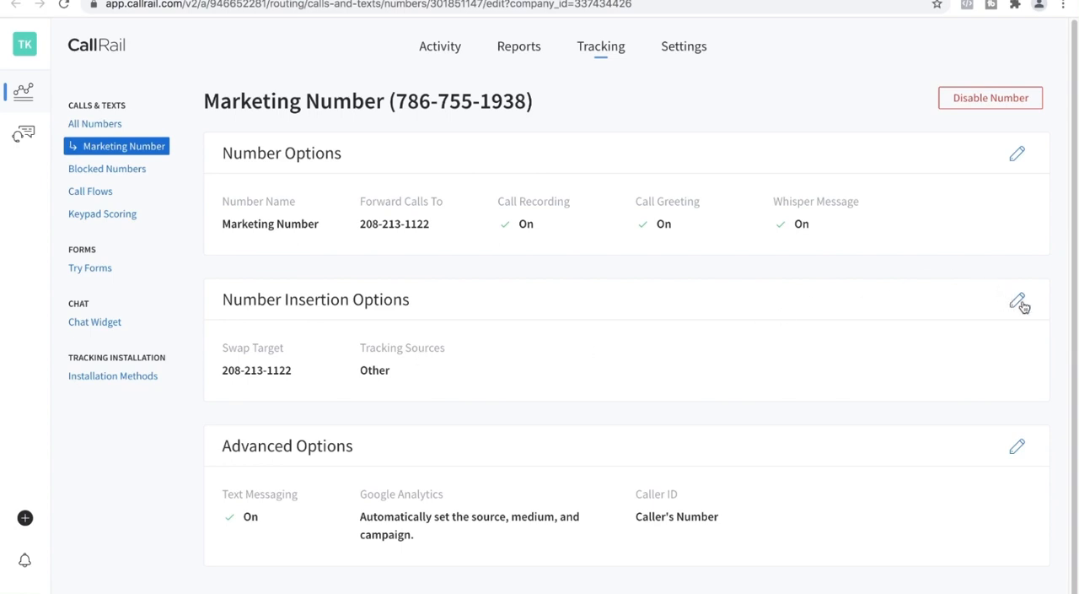
click(1017, 152)
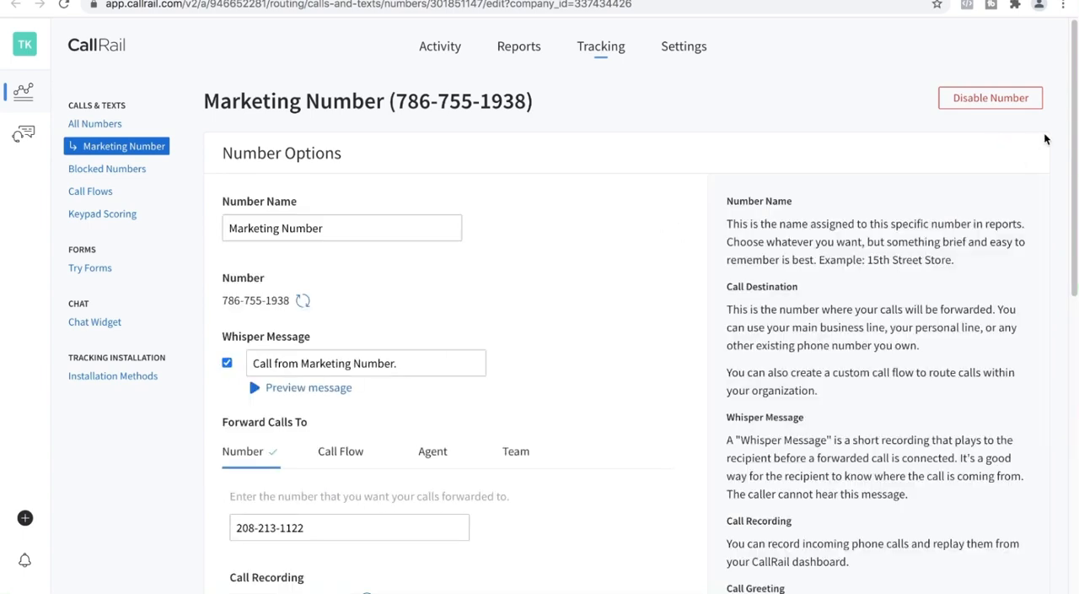
Open the Number Insertion Options without saving the Number Options, review the tracking sources and return to the setup completion page
drag(1072, 102, 1071, 439)
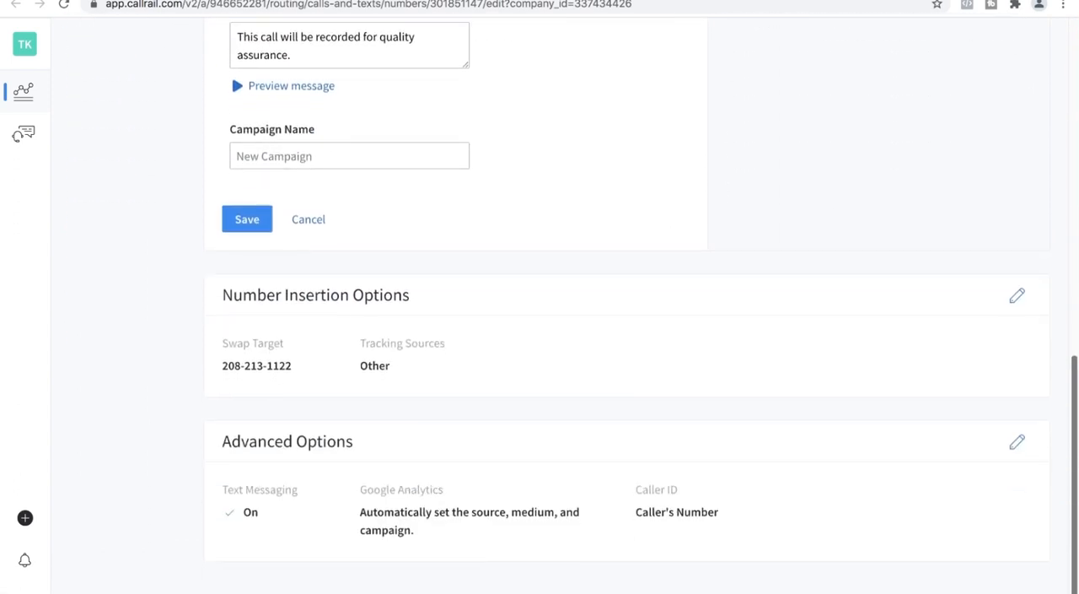
click(1015, 299)
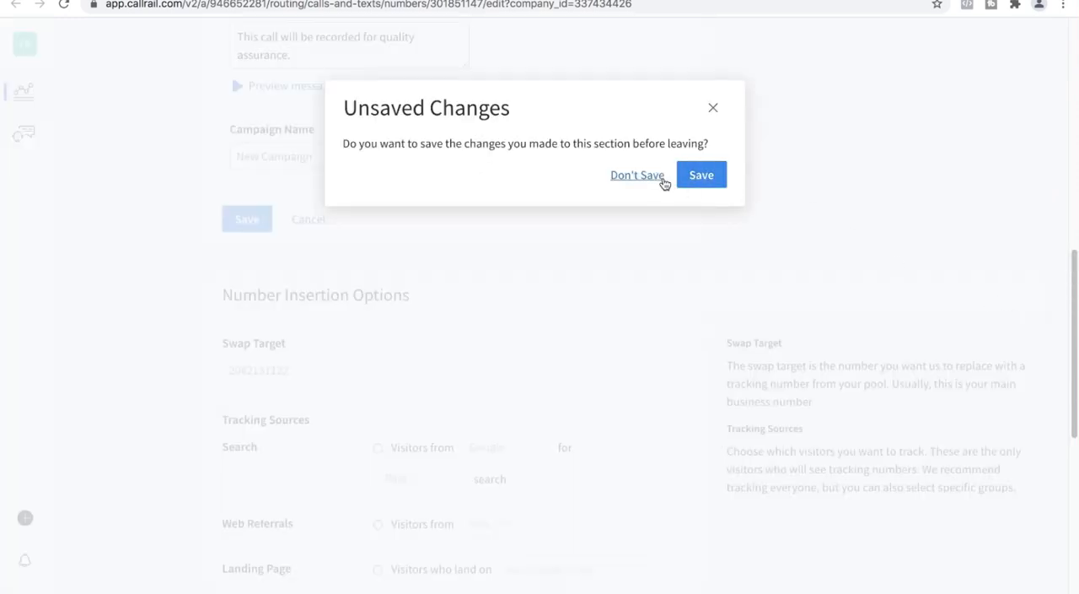
click(631, 177)
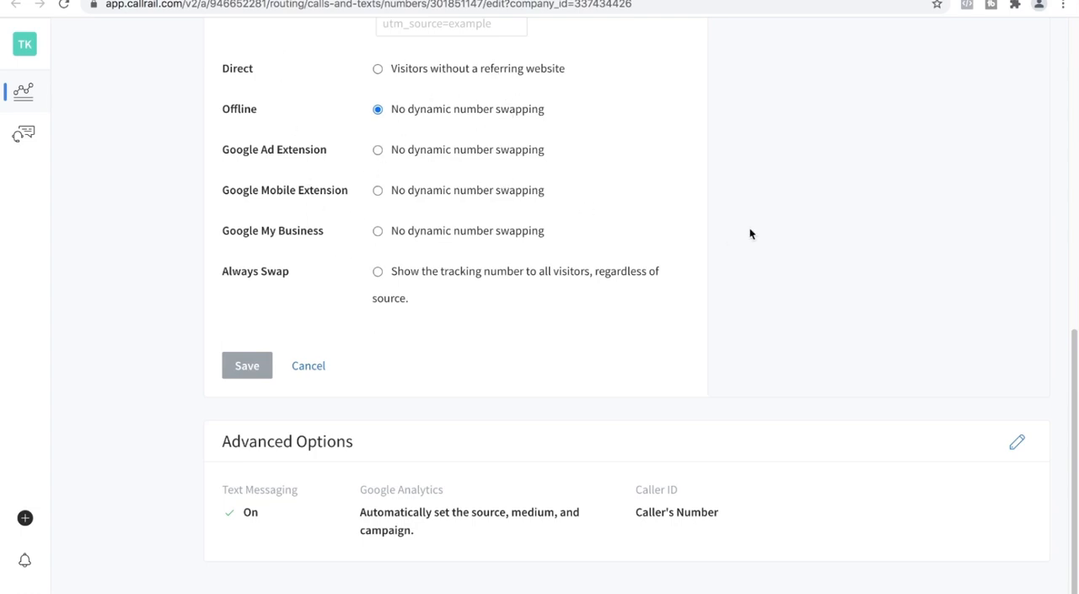
drag(1074, 430, 1063, 261)
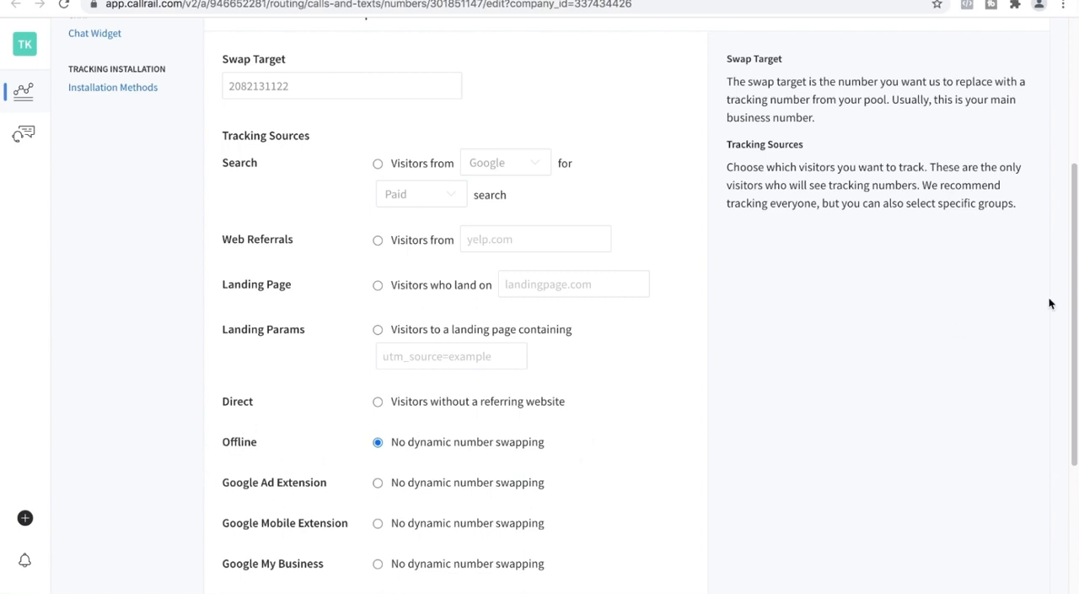
drag(1077, 238, 961, 197)
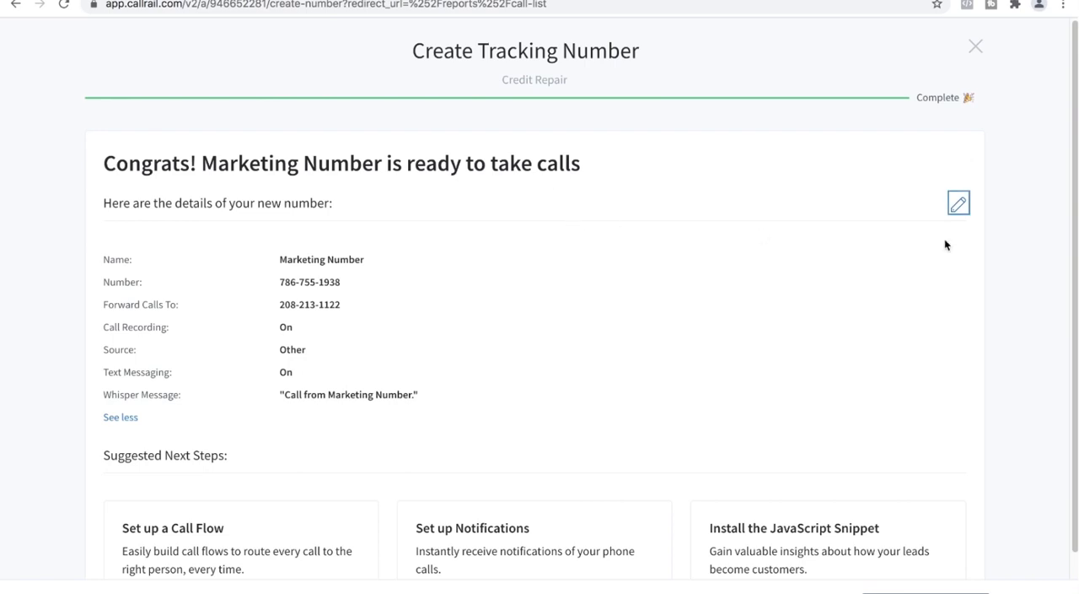
Start a new call flow for the Marketing Number from the Greeting → Dial → Voicemail template
scroll(945, 243, down, 2)
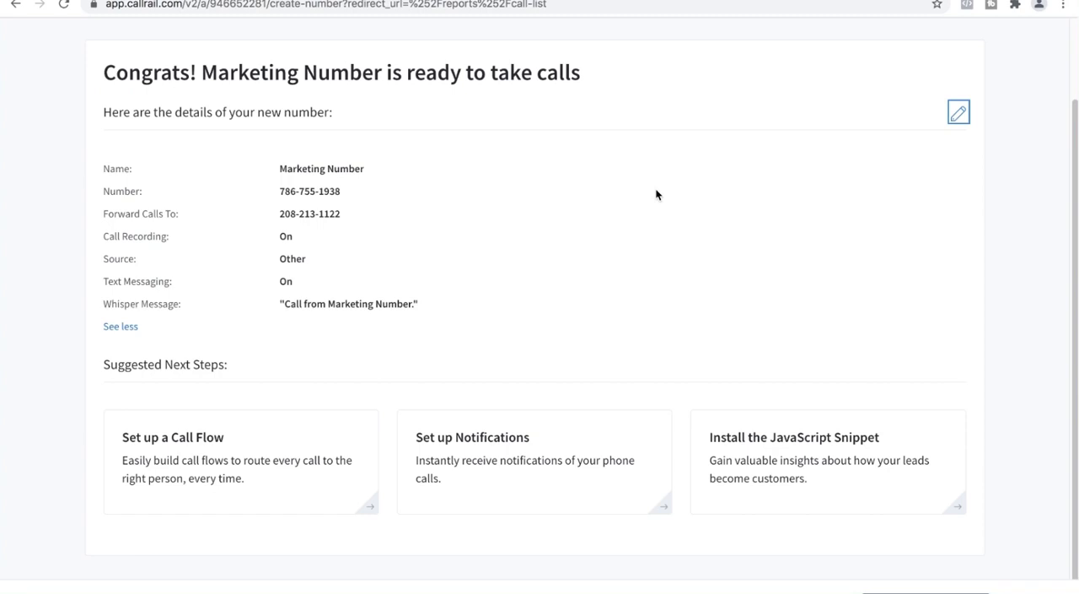
click(277, 476)
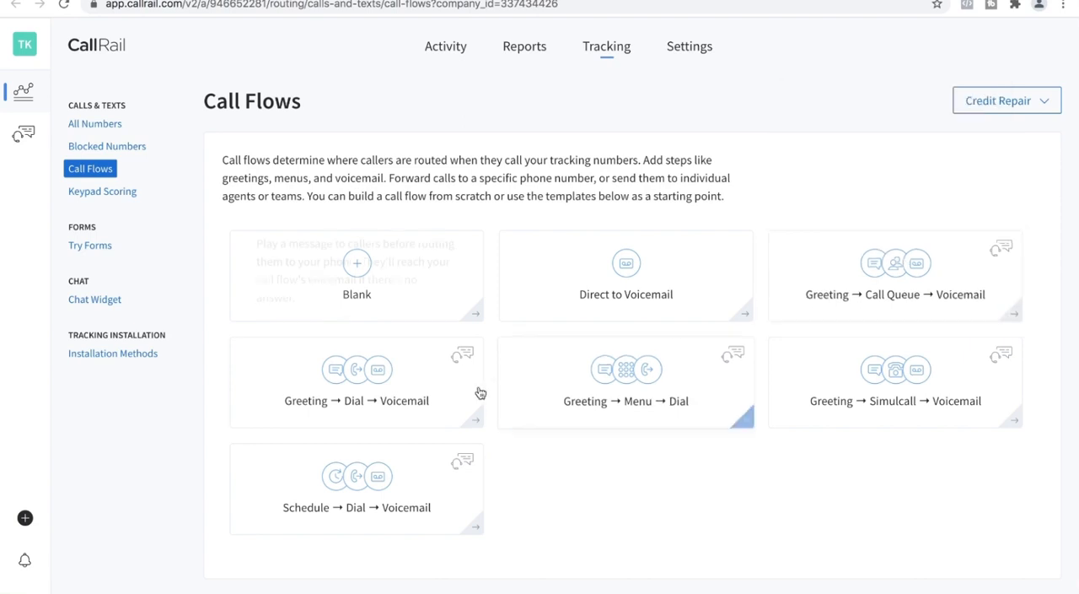
click(403, 387)
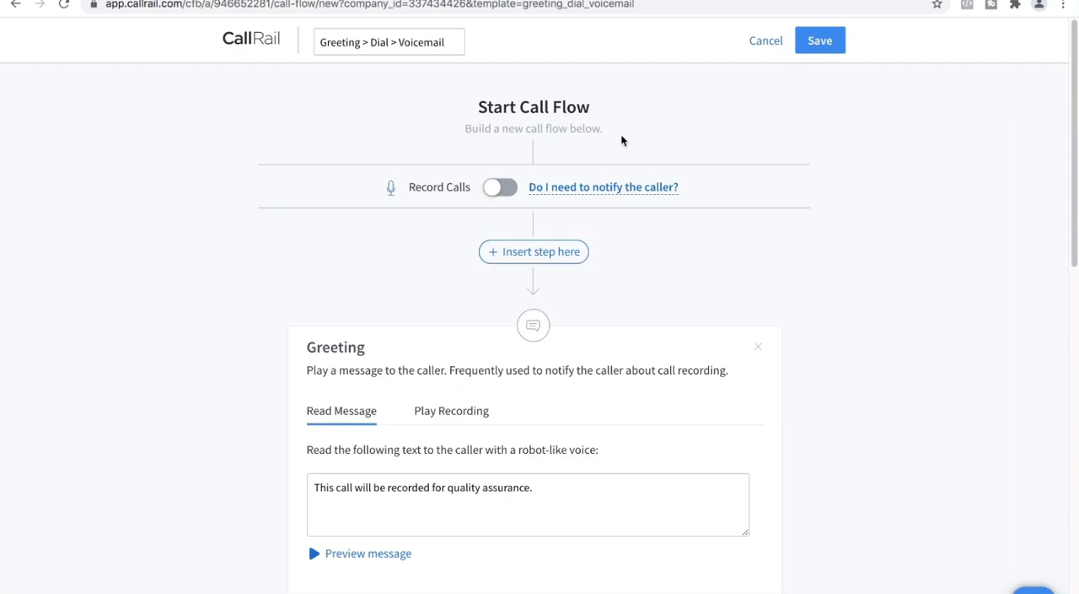
Turn on Record Calls for the call flow and view the note about notifying the caller
mouse_move(646, 188)
click(496, 189)
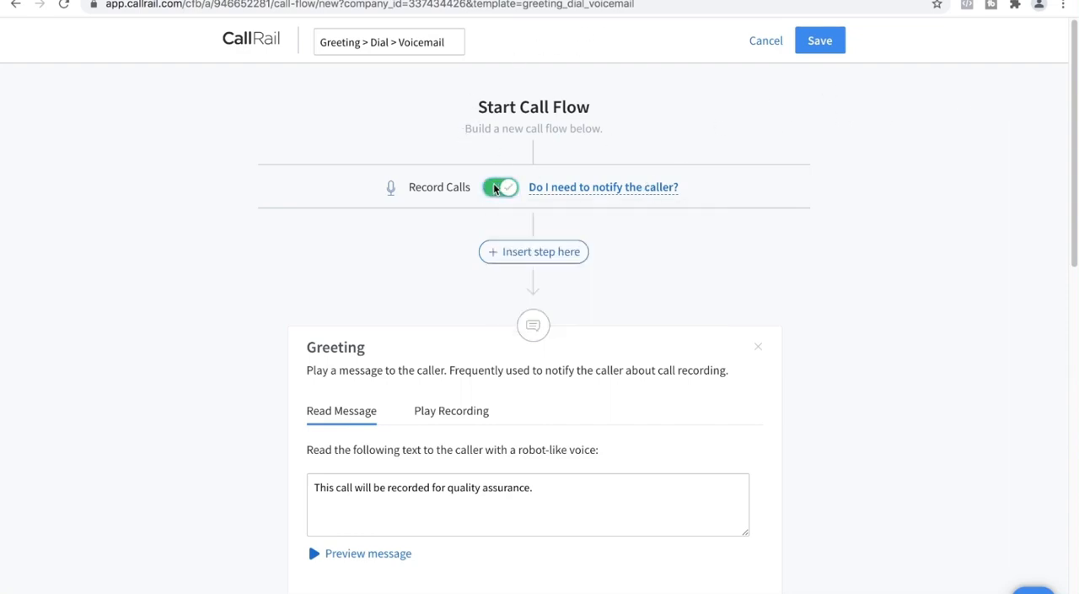
mouse_move(531, 234)
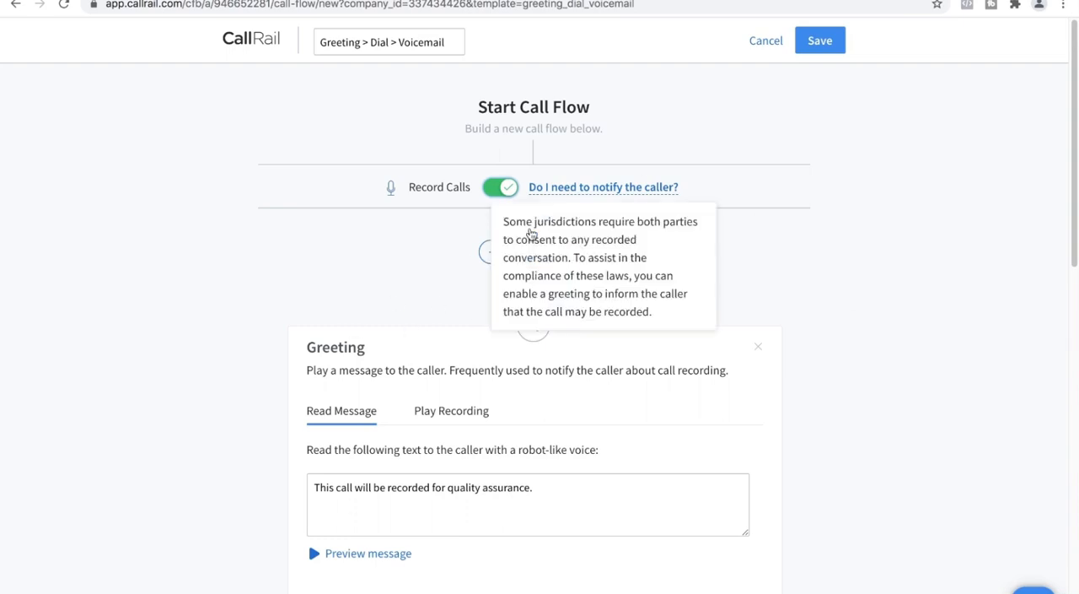
View the Play Recording option of the Greeting step, return to Read Message and preview the message
scroll(1060, 72, down, 3)
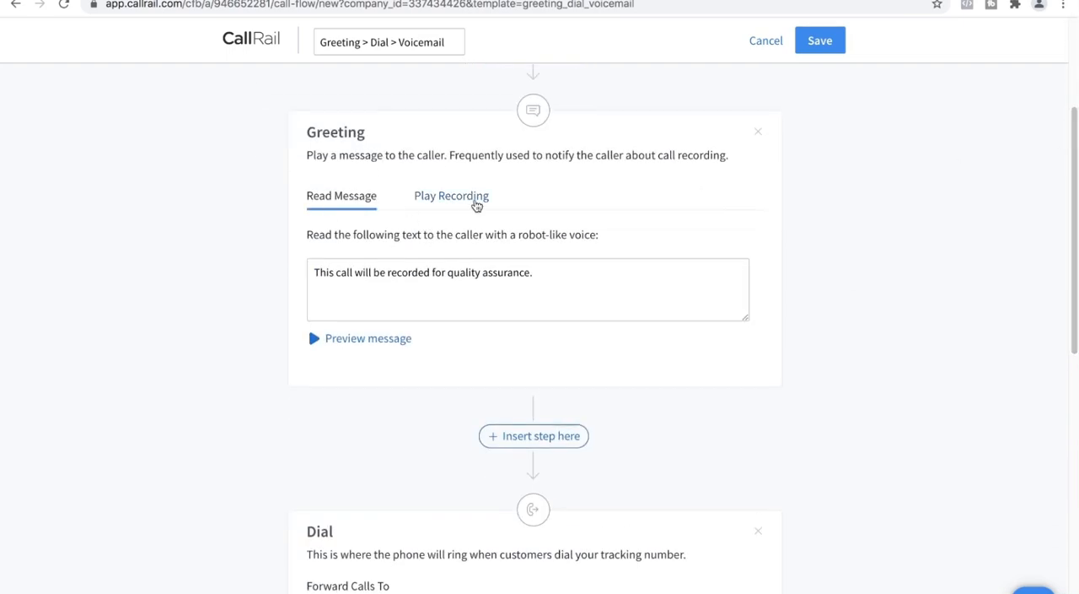
click(473, 200)
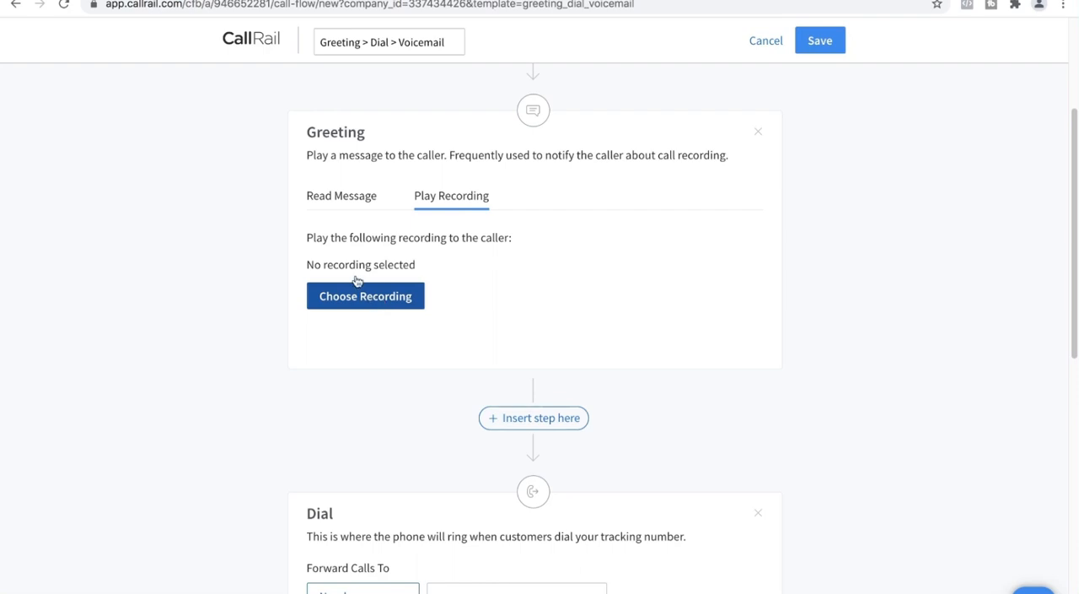
click(331, 196)
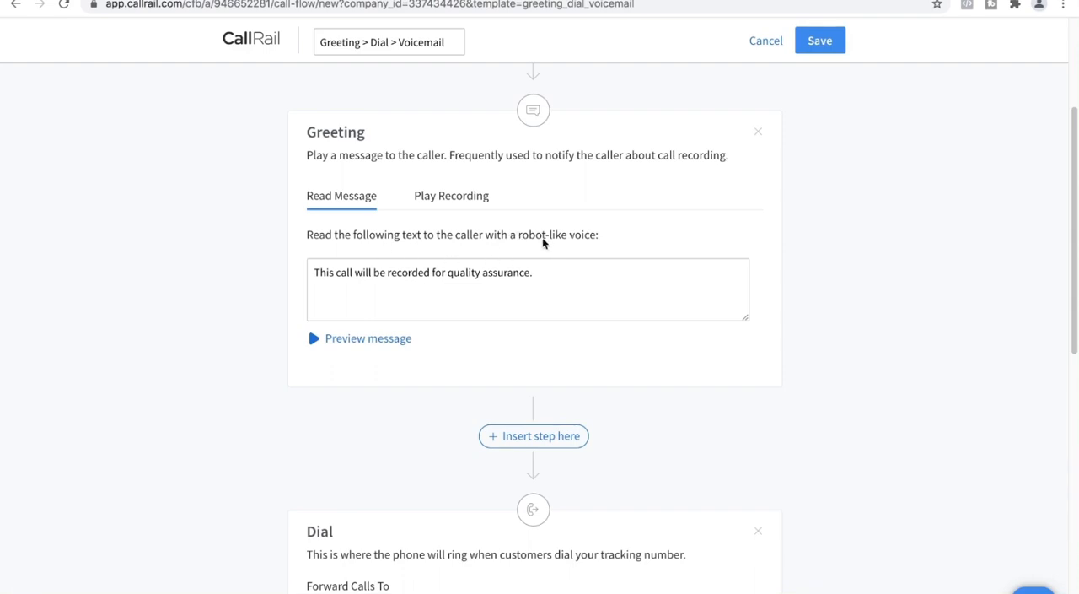
click(317, 339)
In the Dial step, prevent voicemails and automated systems from answering and set the no-answer time to 15 seconds
drag(1076, 182, 1070, 338)
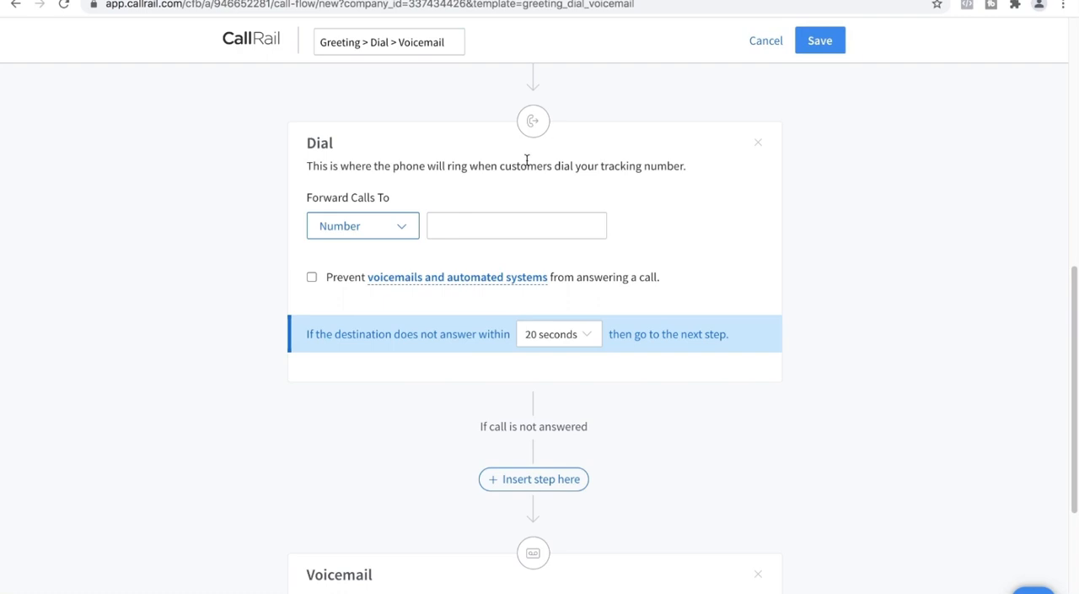
click(489, 224)
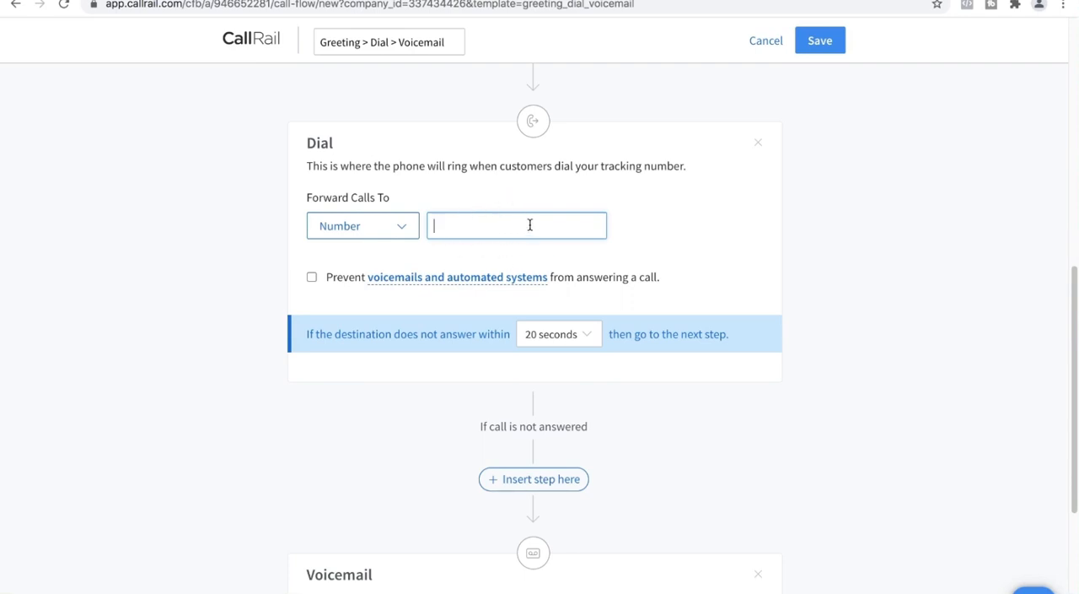
click(312, 277)
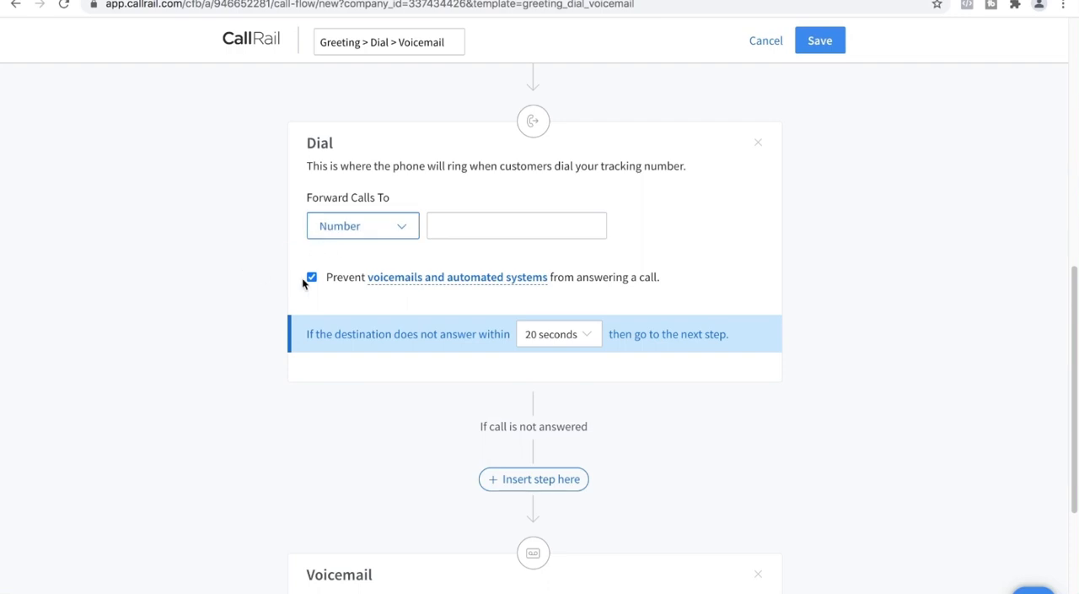
click(476, 224)
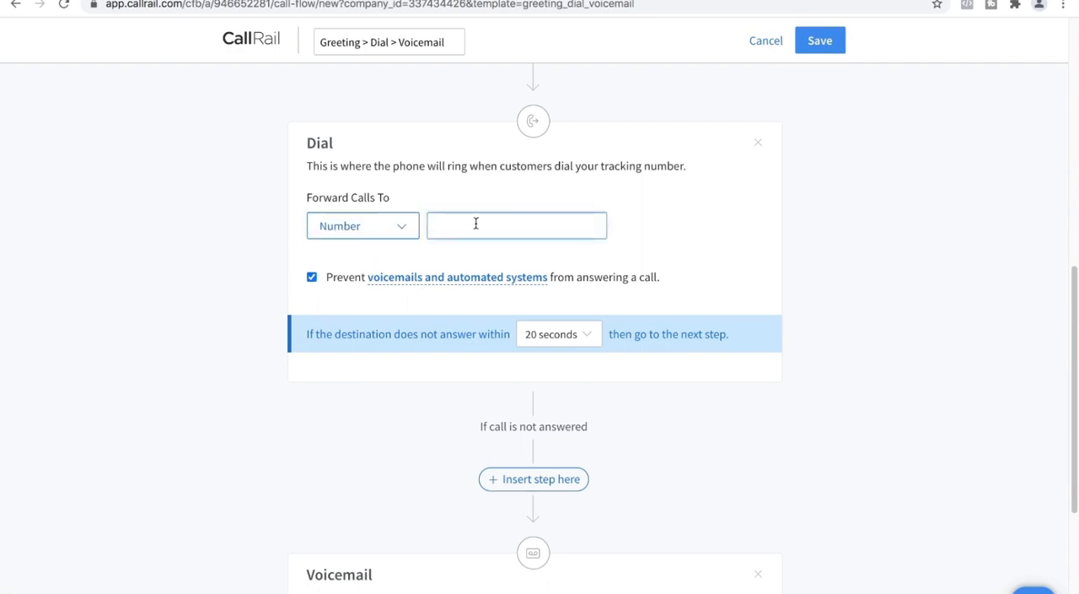
click(573, 333)
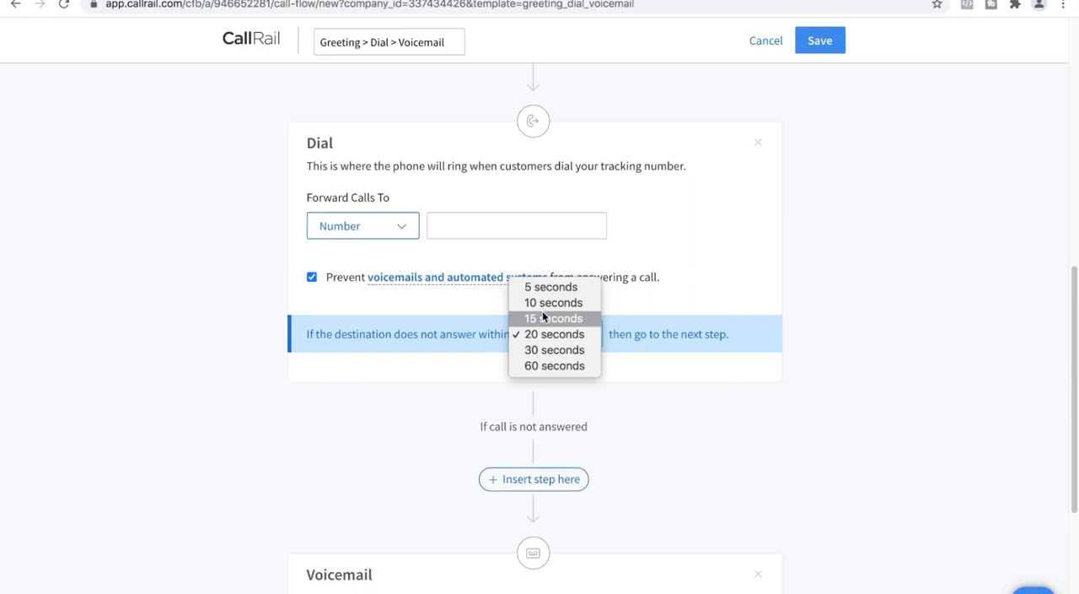
click(543, 316)
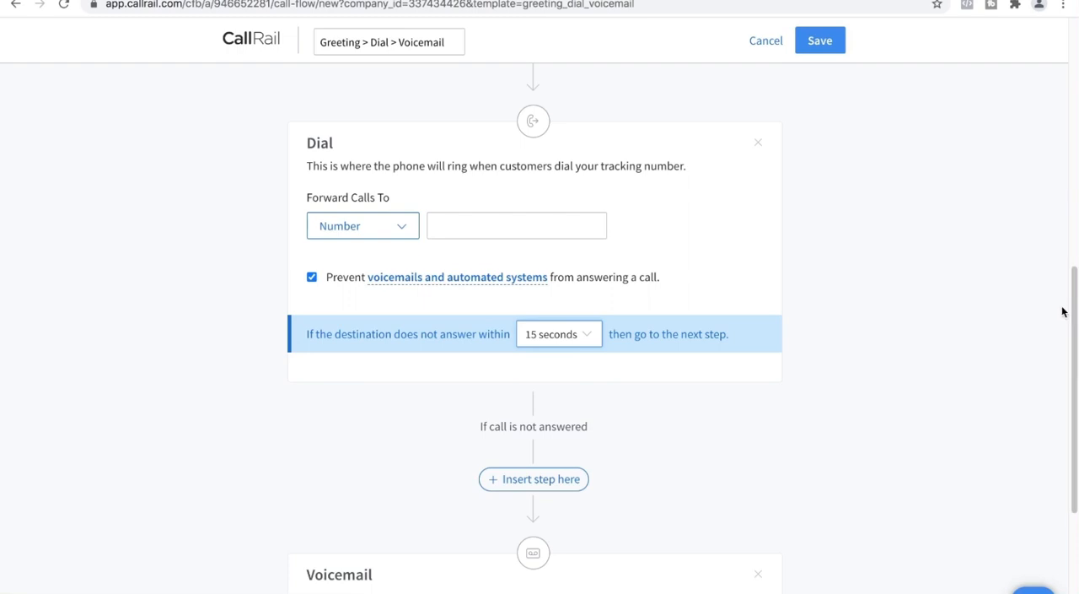
In the Voicemail step, view the Play Recording option and the voicemail transcription offer, and decline the transcription
drag(1071, 308, 1071, 426)
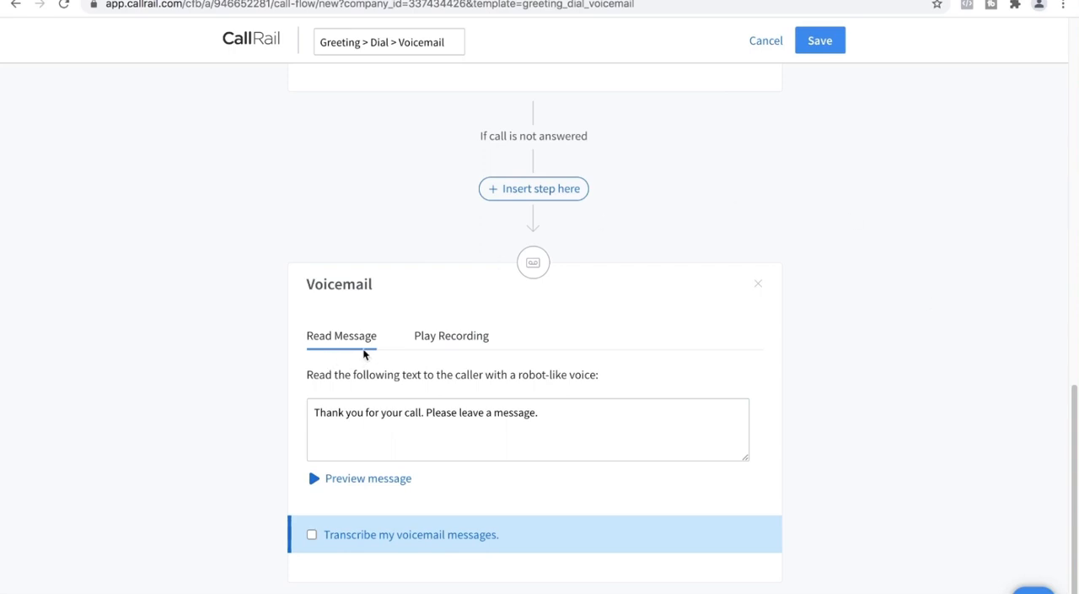
click(460, 344)
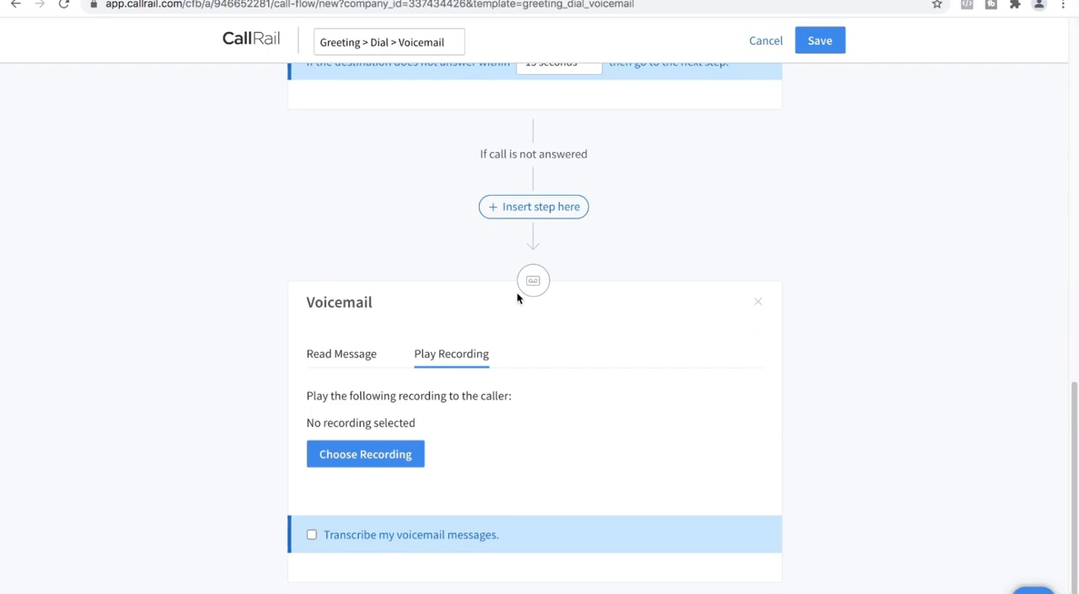
click(311, 534)
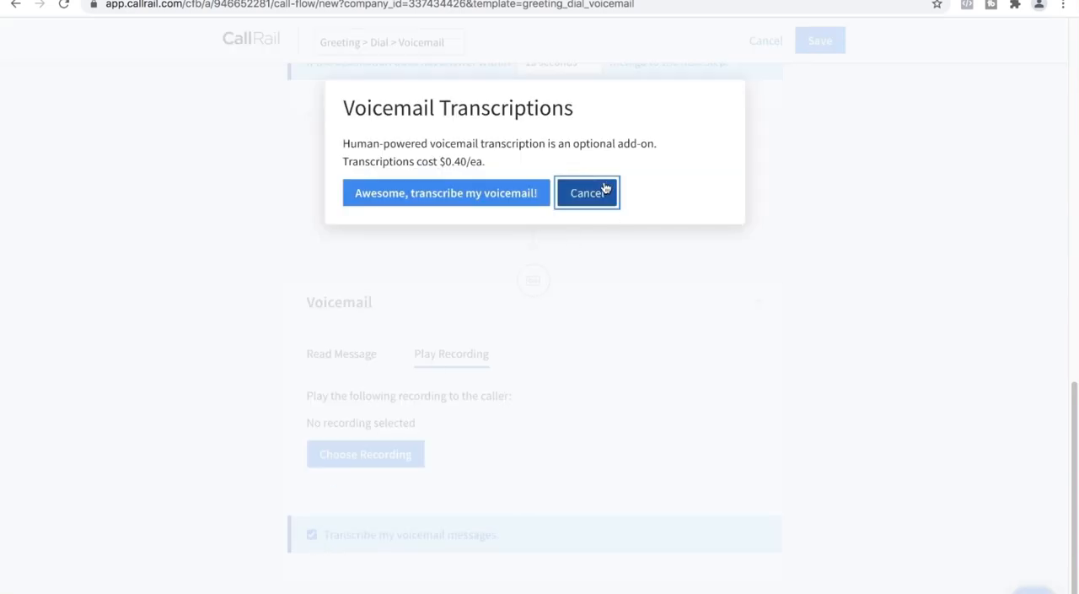
click(573, 190)
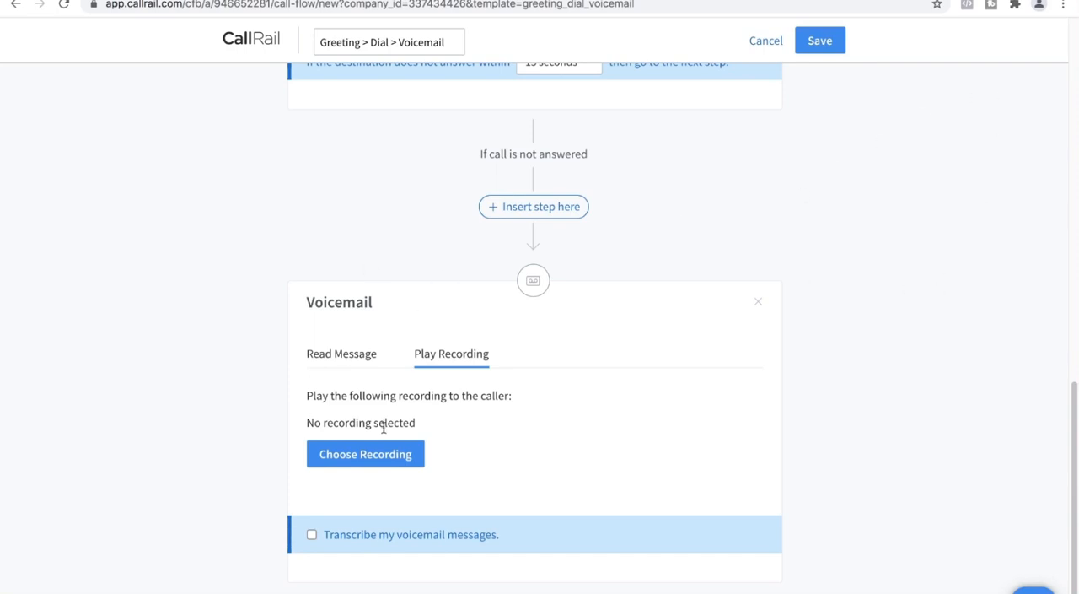
Review the whole Greeting > Dial > Voicemail call flow and discard it without saving
drag(1075, 410, 1076, 72)
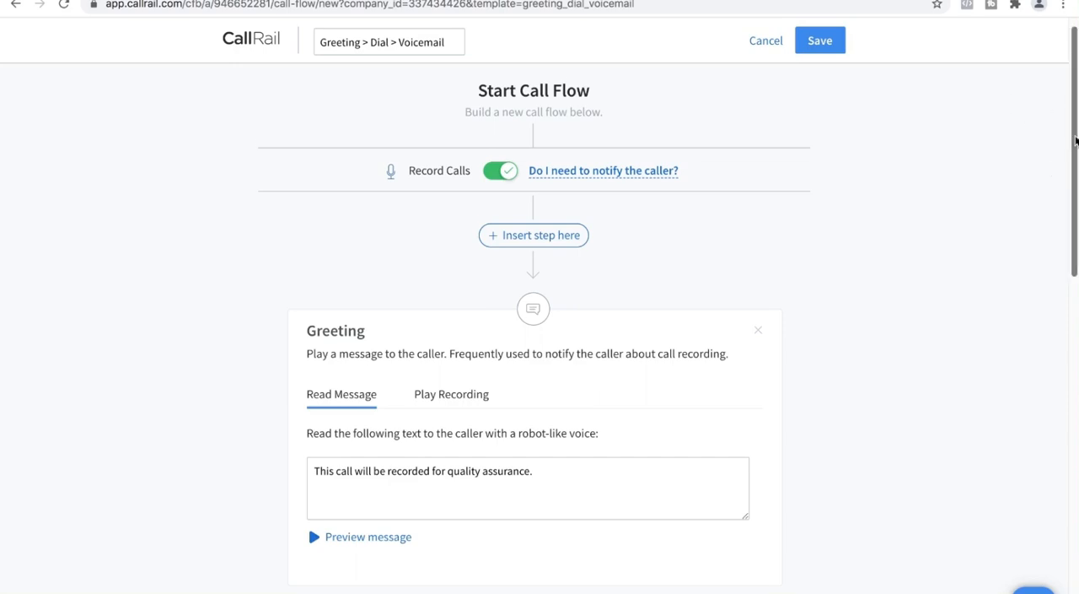
drag(1076, 142, 1054, 272)
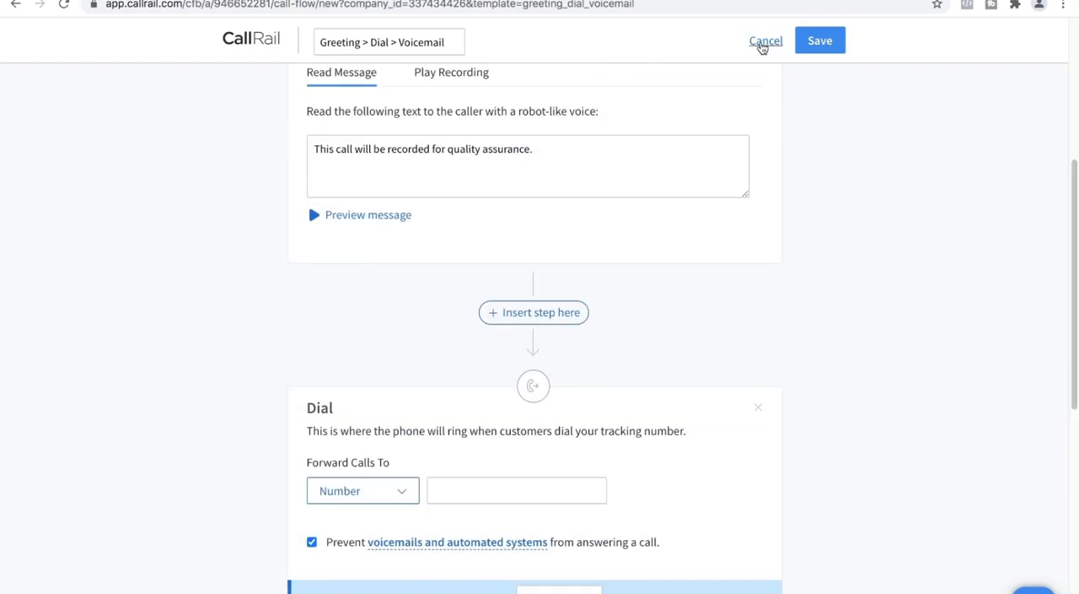
click(762, 46)
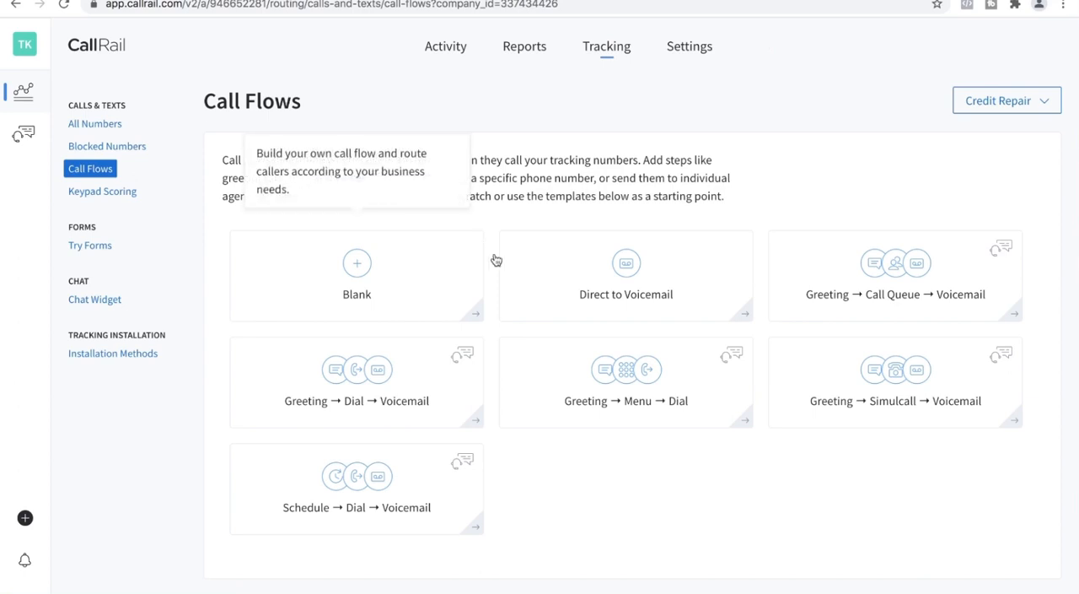
Start a call flow from the Greeting → Menu → Dial template and preview its Menu message
click(628, 396)
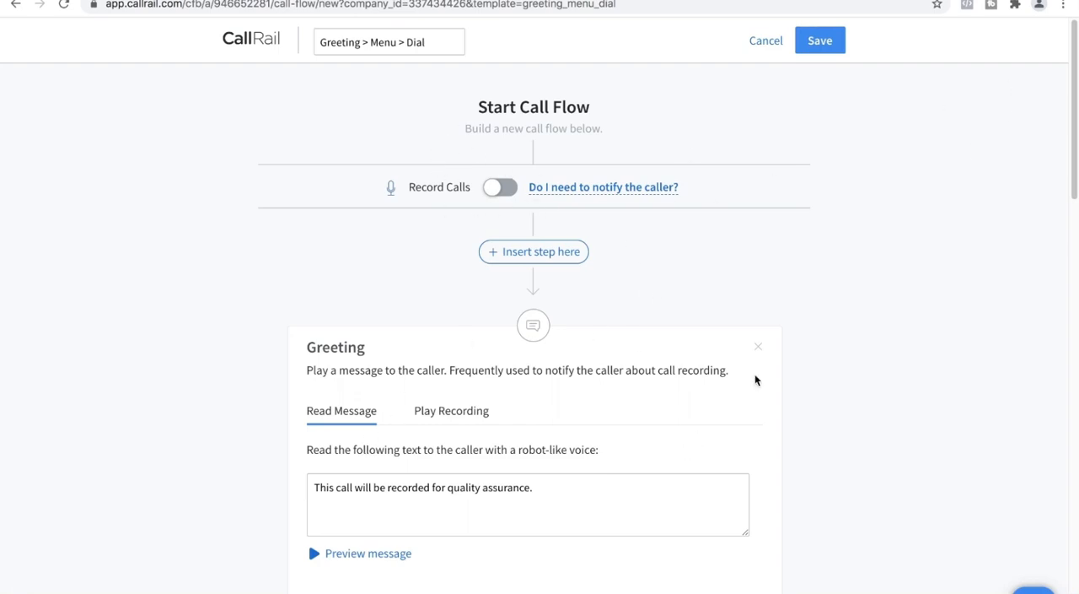
drag(1075, 143, 1077, 323)
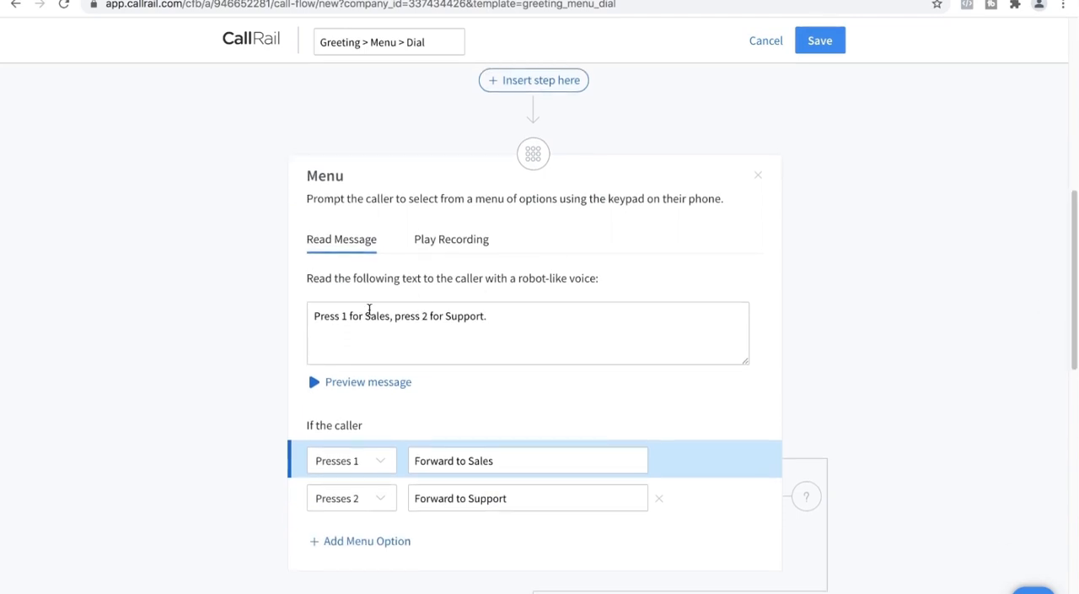
click(312, 386)
scroll(1074, 219, down, 2)
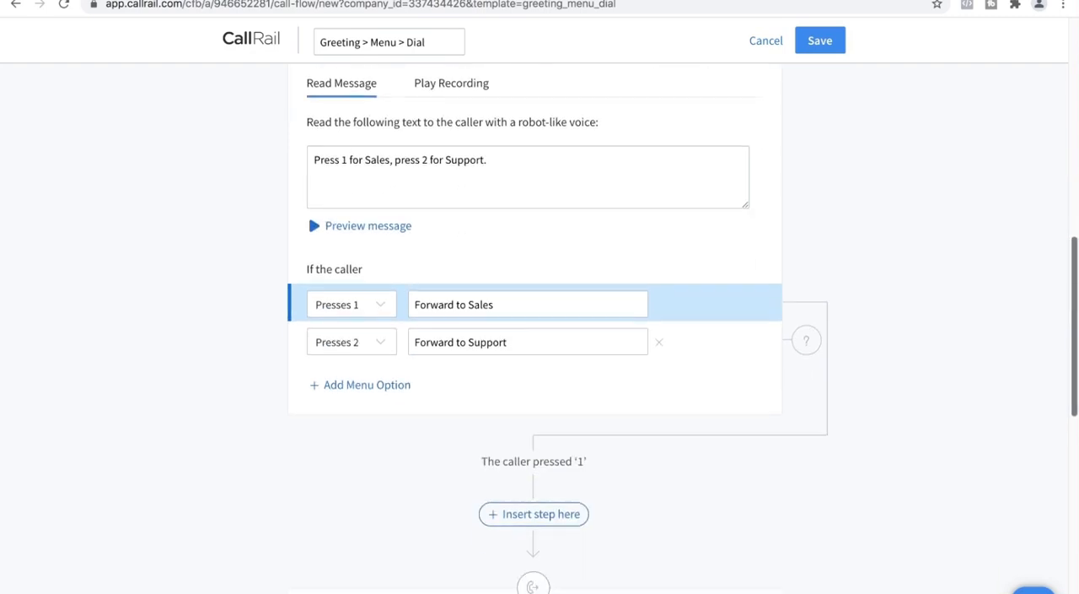
scroll(1069, 268, down, 1)
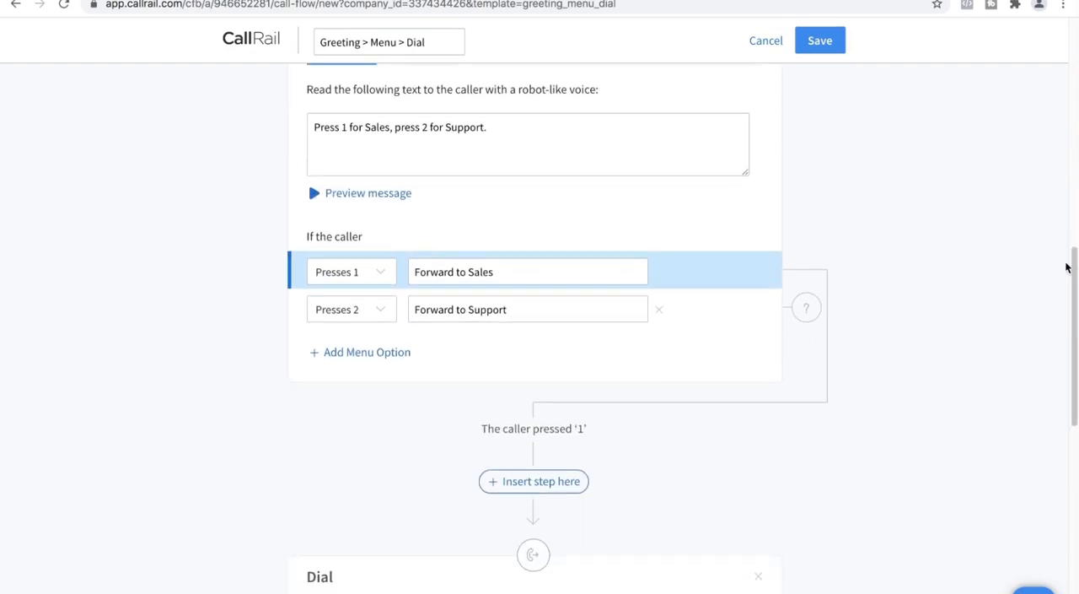
View the keypress choices for the Forward to Sales menu option and keep Presses 1
click(369, 271)
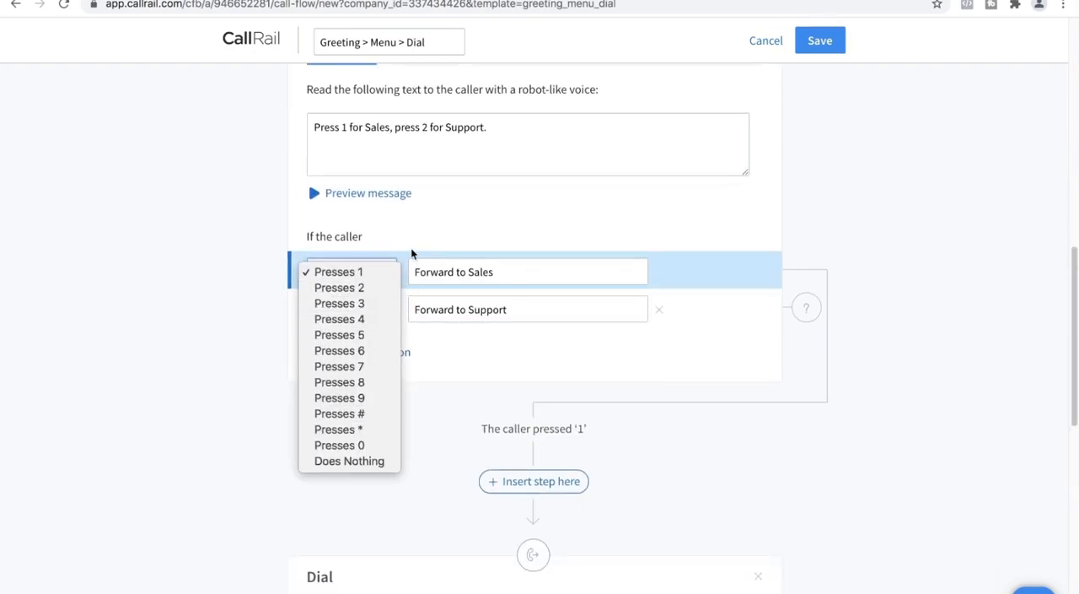
click(199, 331)
click(526, 266)
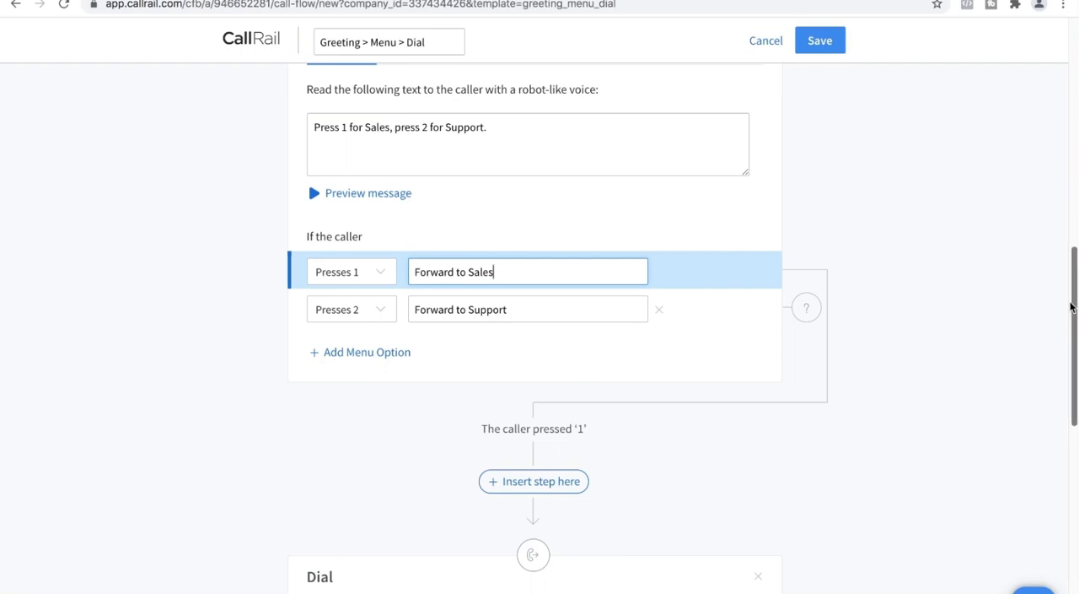
Add menu options for keys 3 and 4, then discard the Greeting > Menu > Dial call flow
click(319, 354)
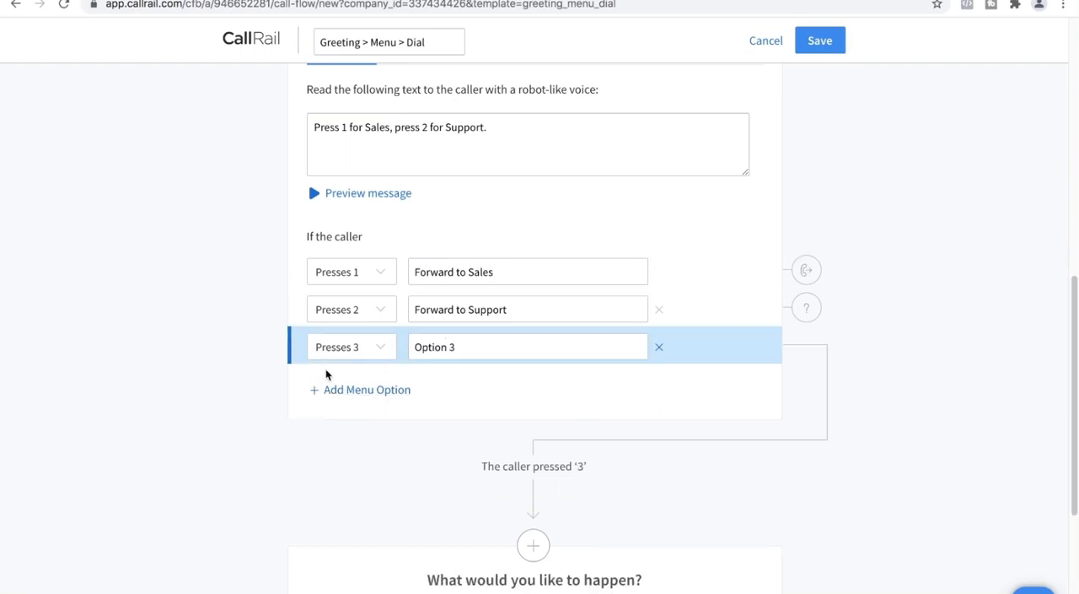
click(337, 390)
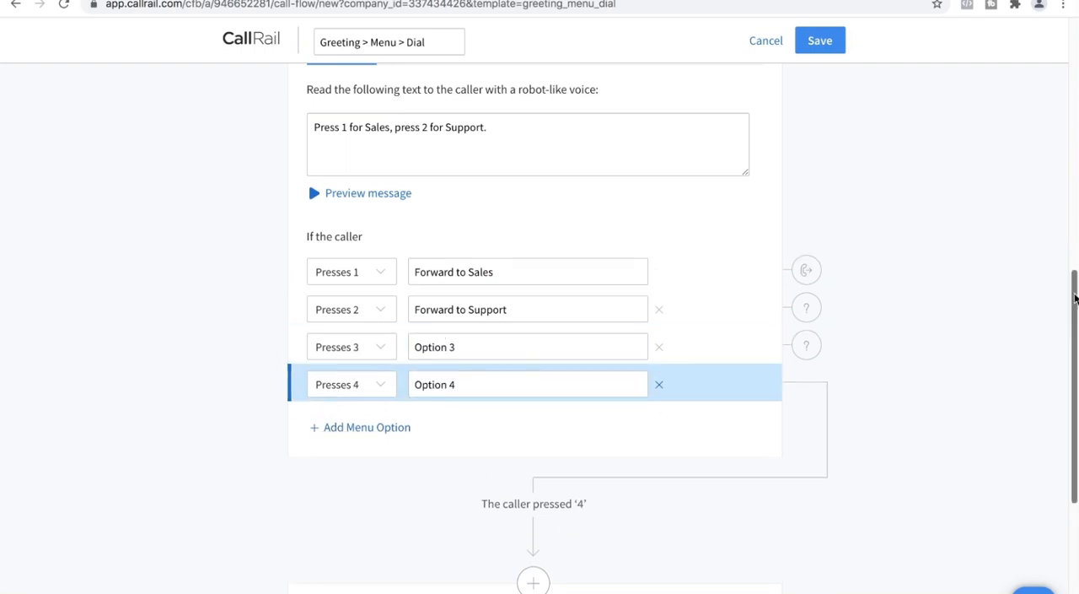
scroll(1075, 297, down, 4)
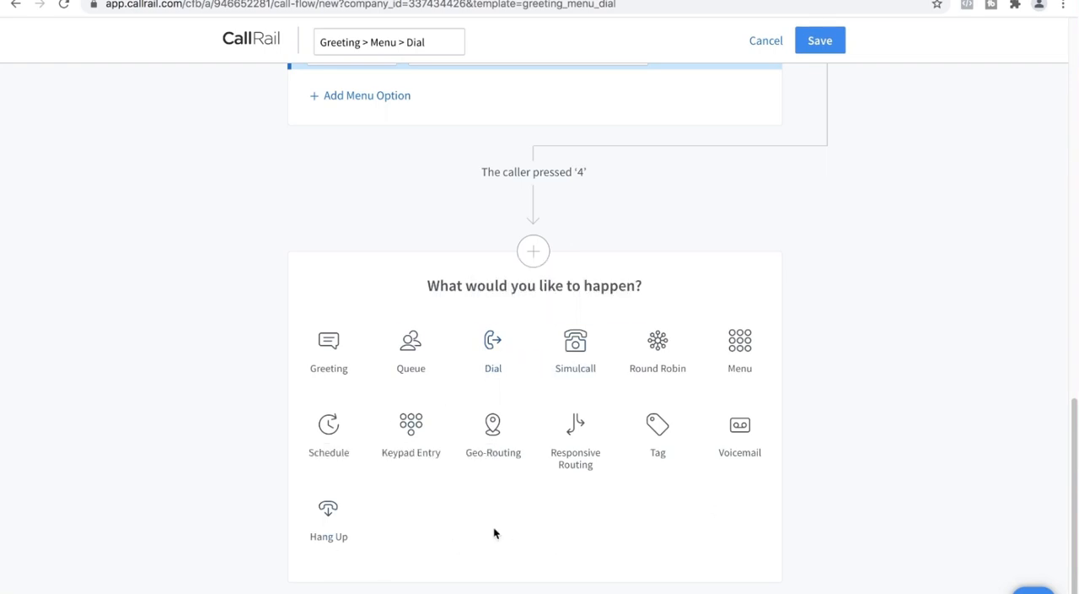
drag(1075, 446, 1046, 169)
click(780, 44)
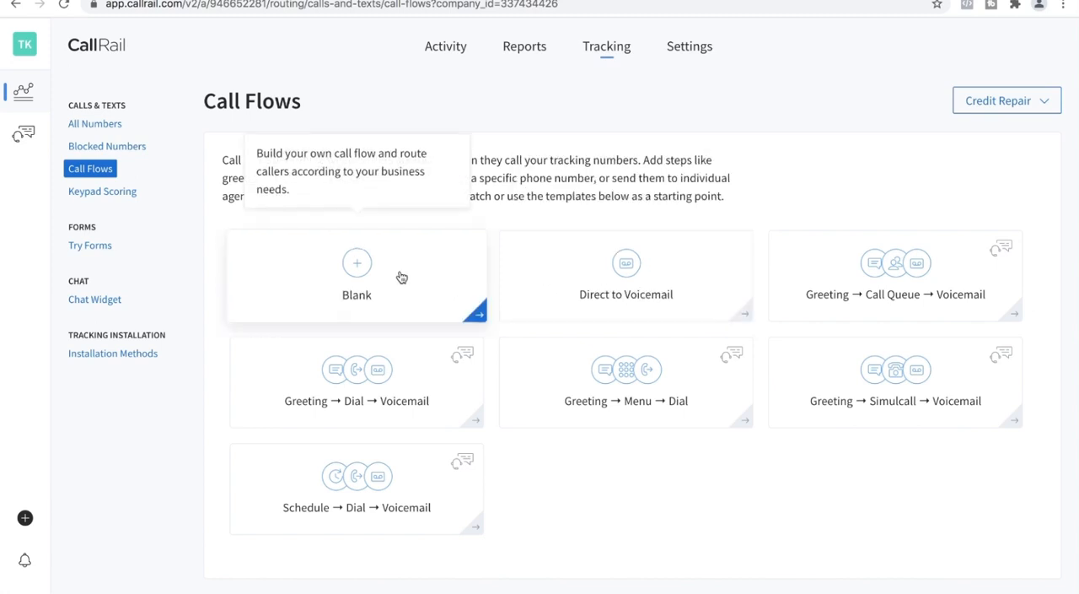
View the steps available for a blank call flow and return to the Call Flows page
click(365, 263)
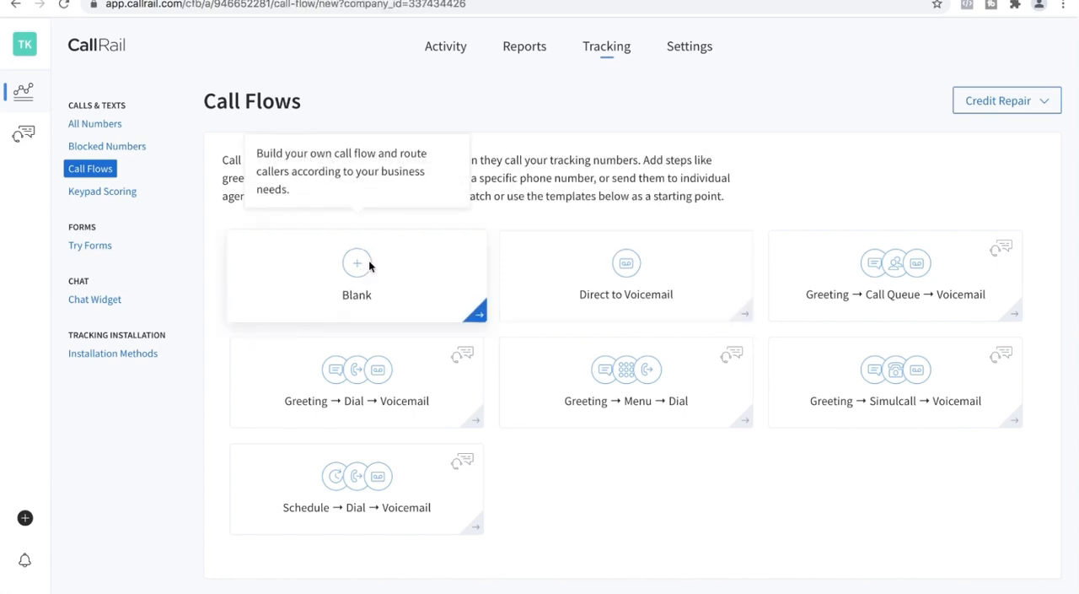
scroll(621, 315, down, 1)
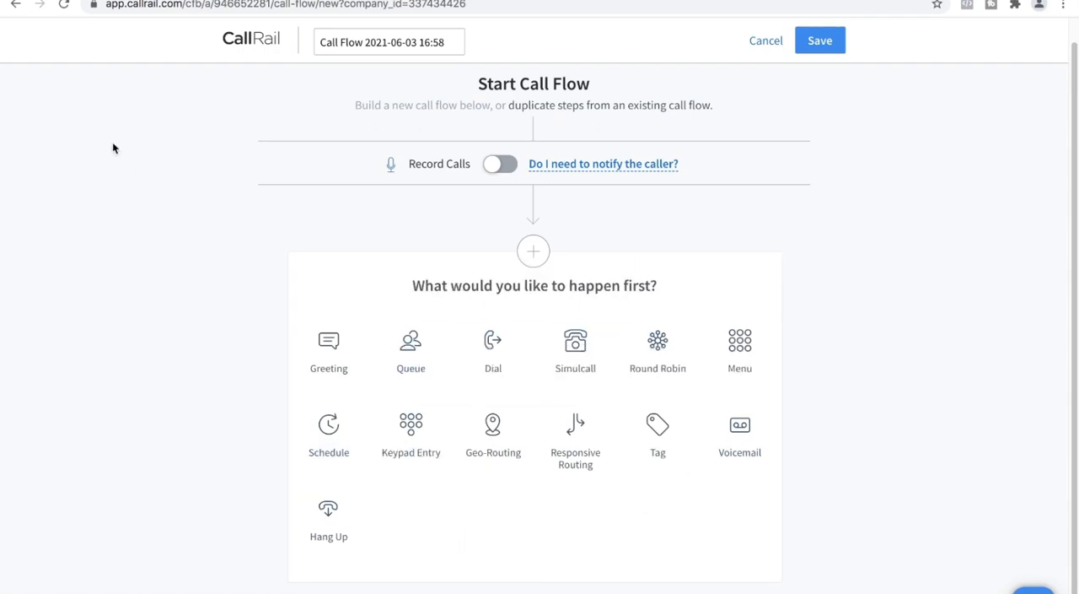
click(16, 4)
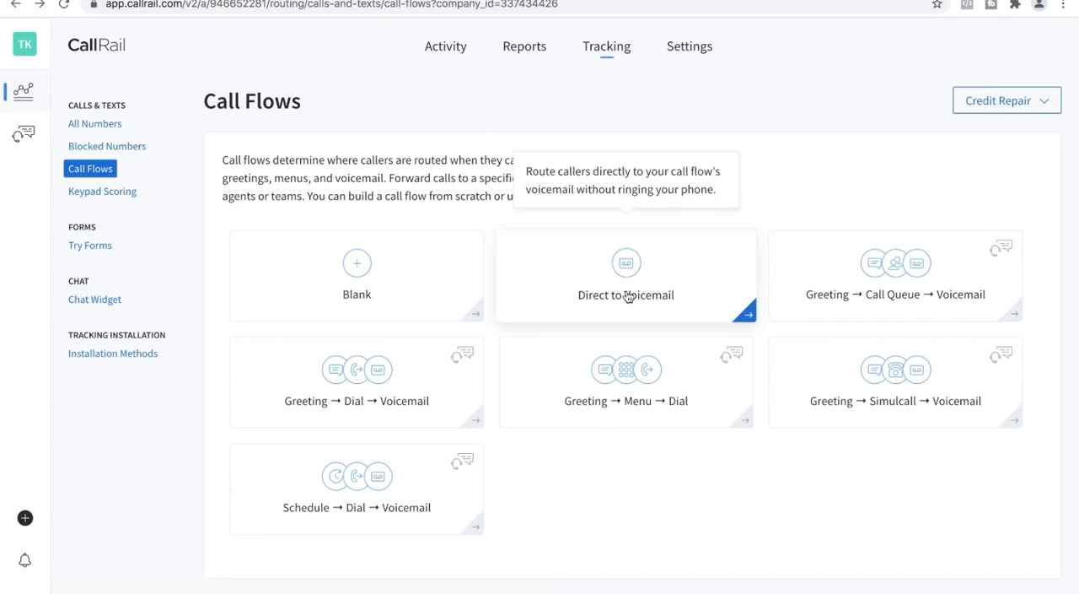
Start a call flow from the Direct to Voicemail template and turn on Record Calls
click(628, 295)
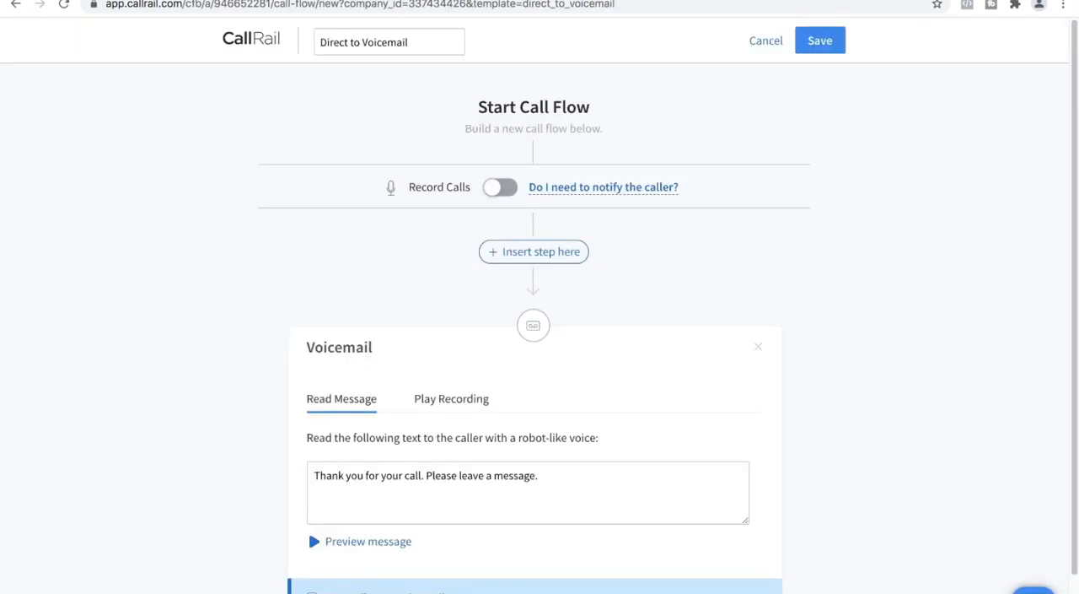
scroll(1075, 253, down, 1)
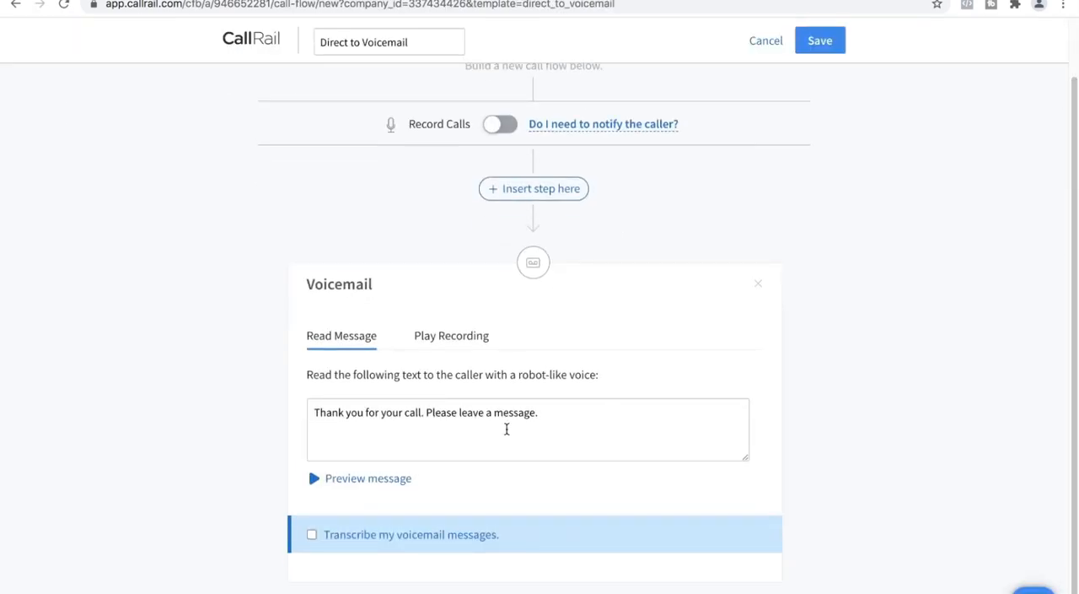
click(497, 124)
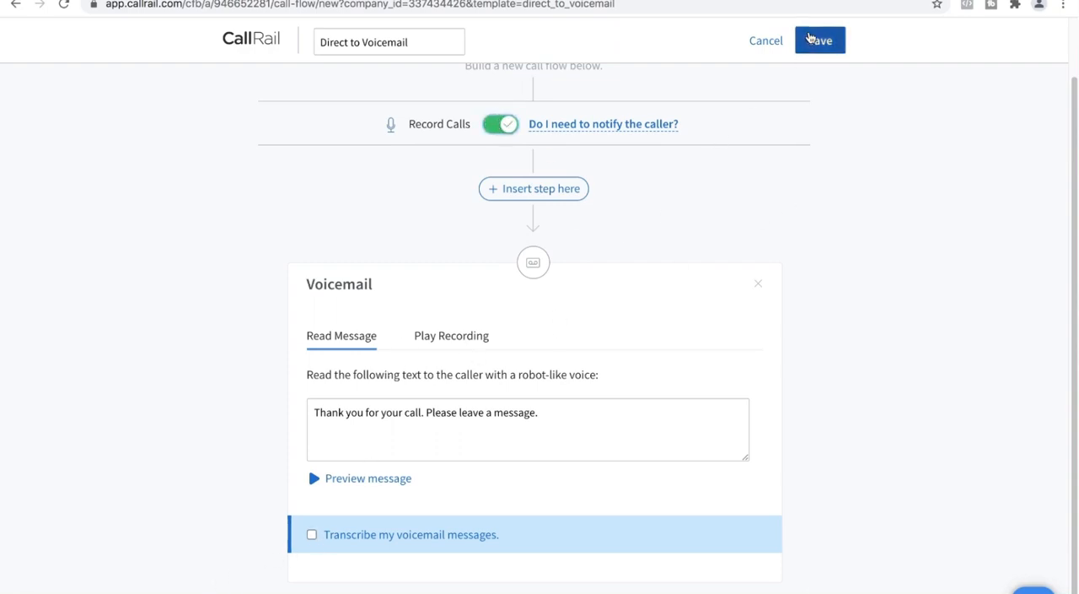
Save and activate the Direct to Voicemail call flow, skipping the assignment of tracking numbers
click(810, 37)
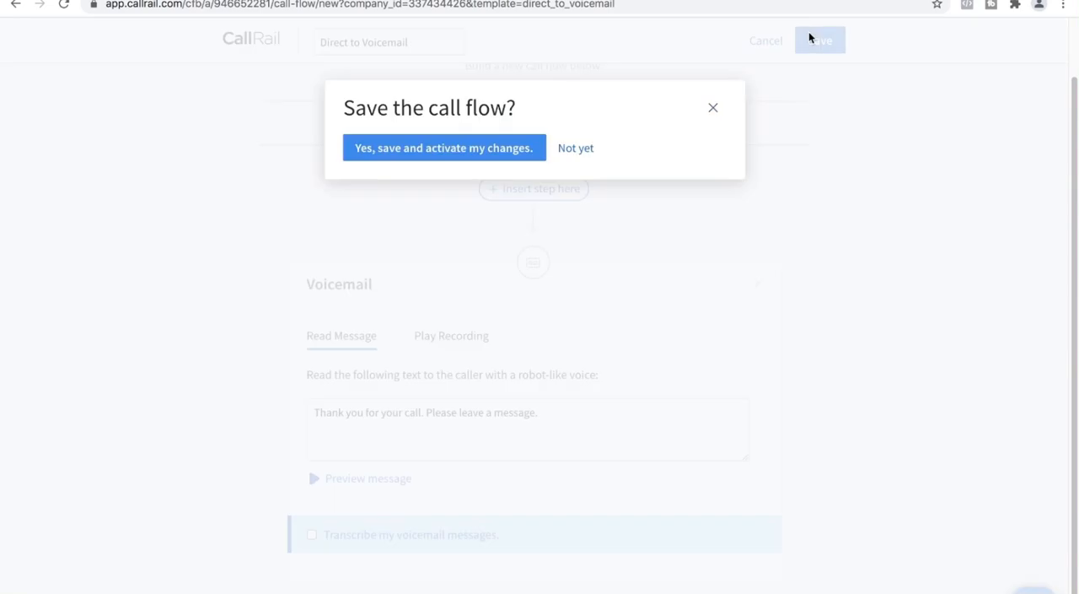
click(461, 152)
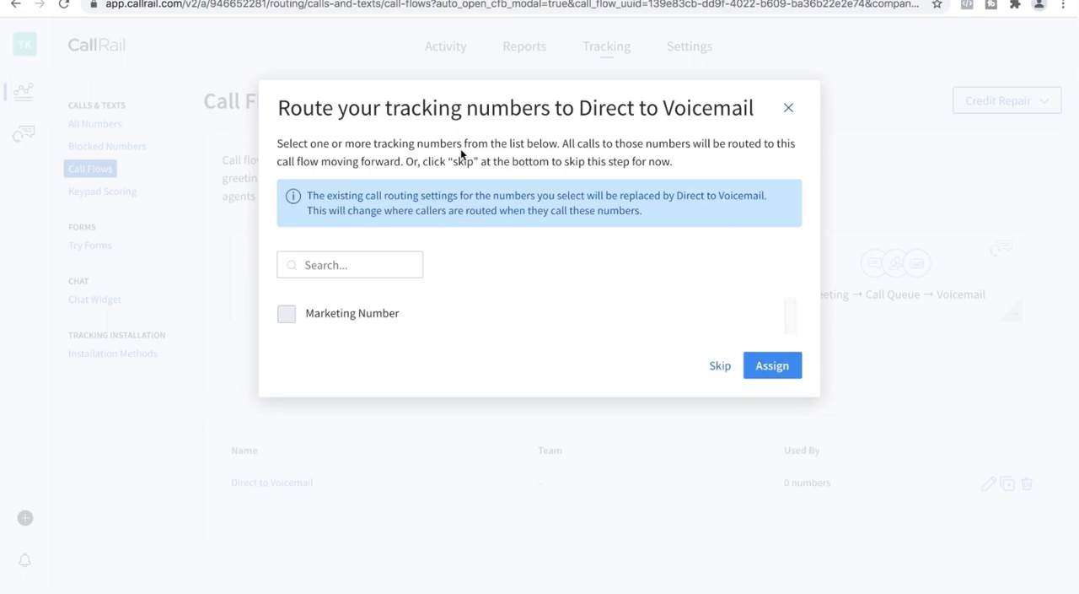
click(729, 371)
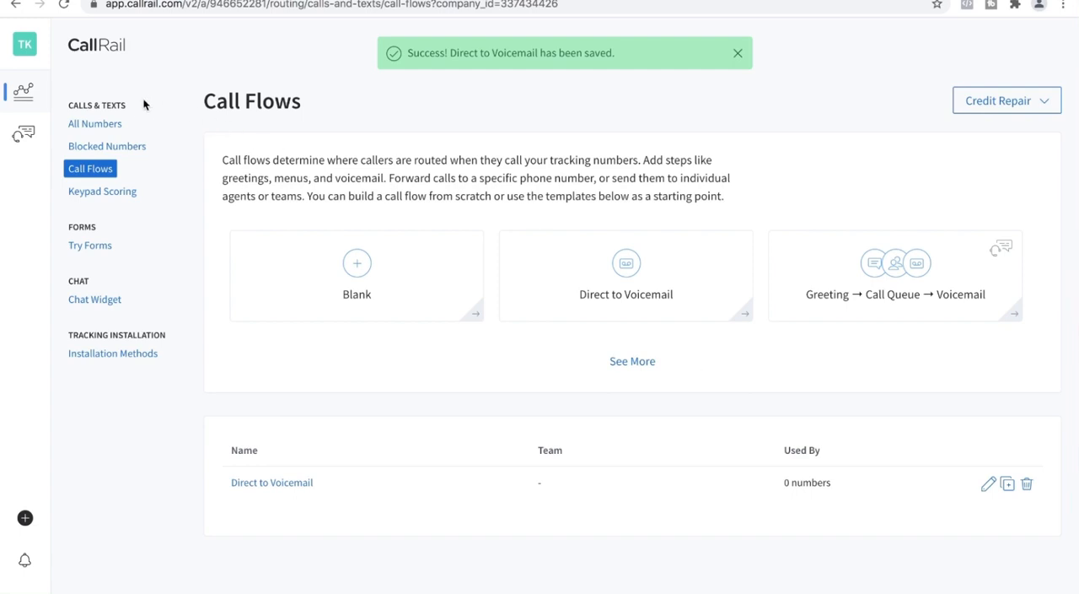
View the list of all numbers, then examine the Call Log's date range, interval and filter options
click(118, 123)
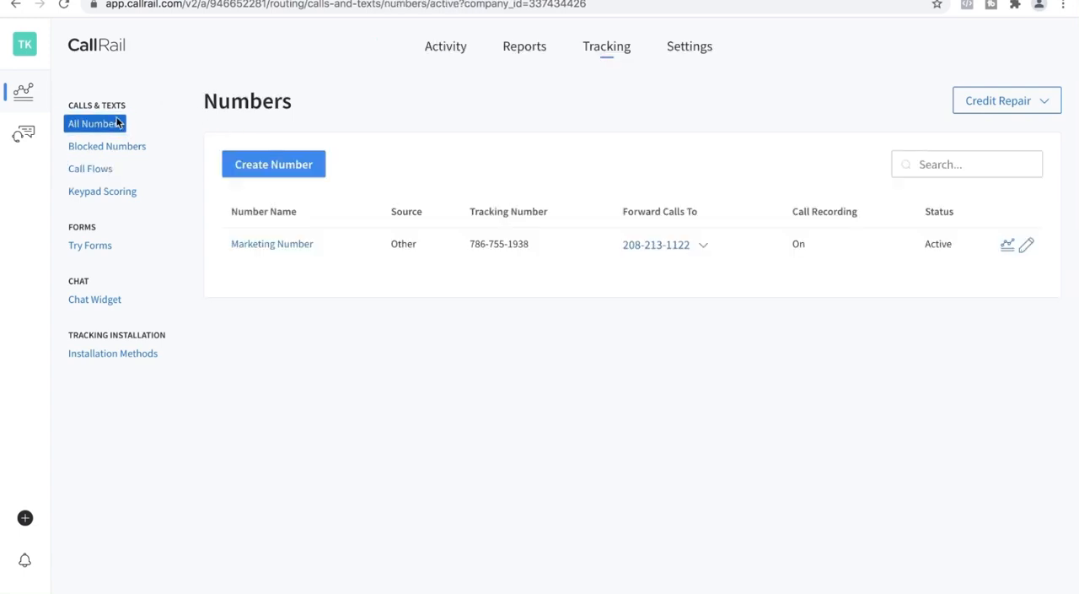
click(455, 49)
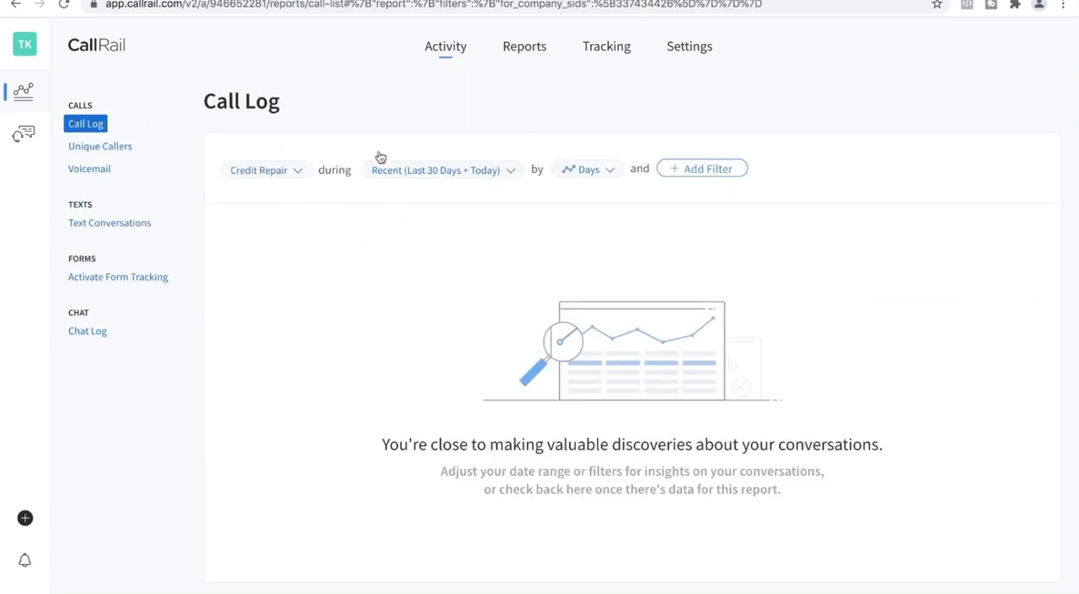
click(509, 171)
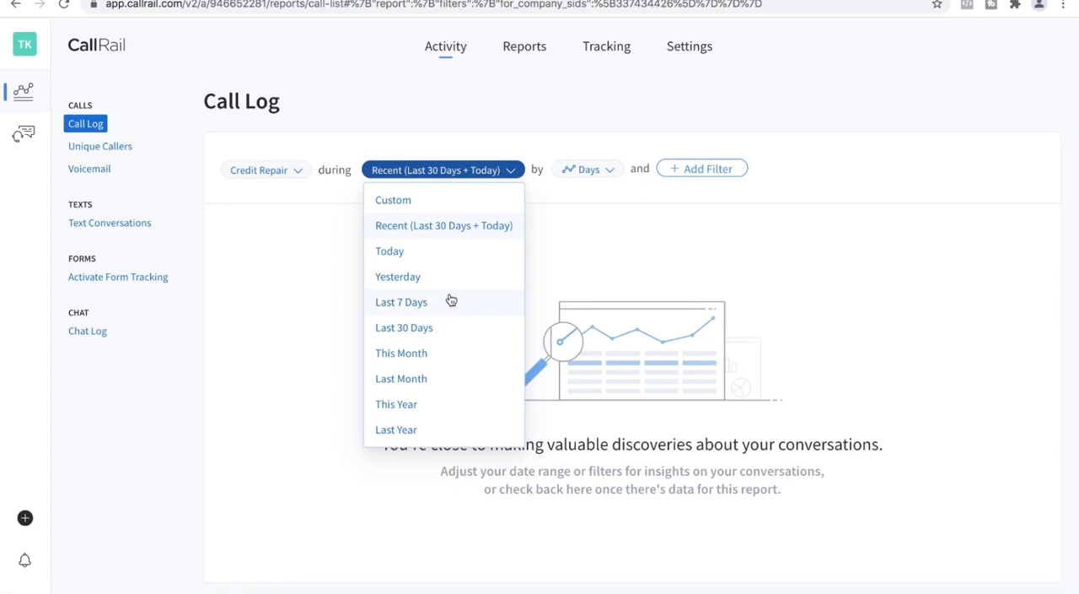
click(511, 115)
click(590, 172)
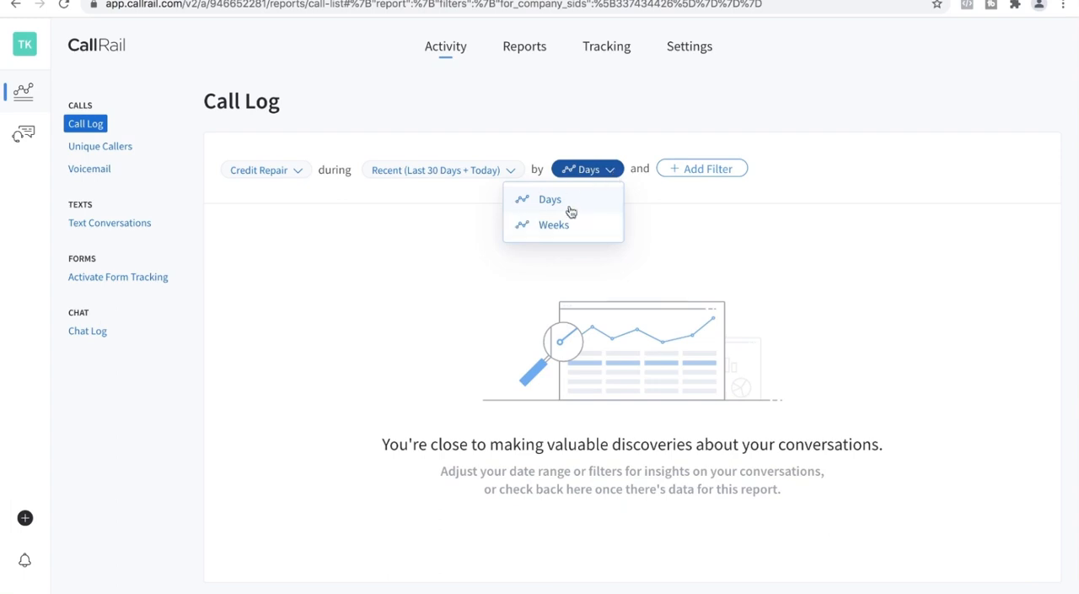
click(697, 173)
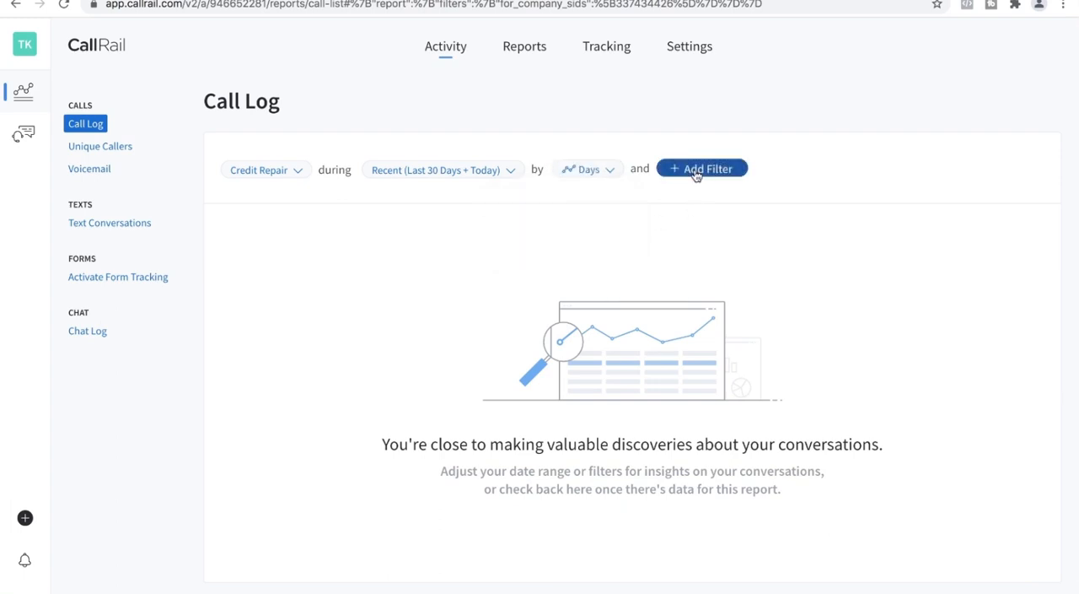
click(696, 173)
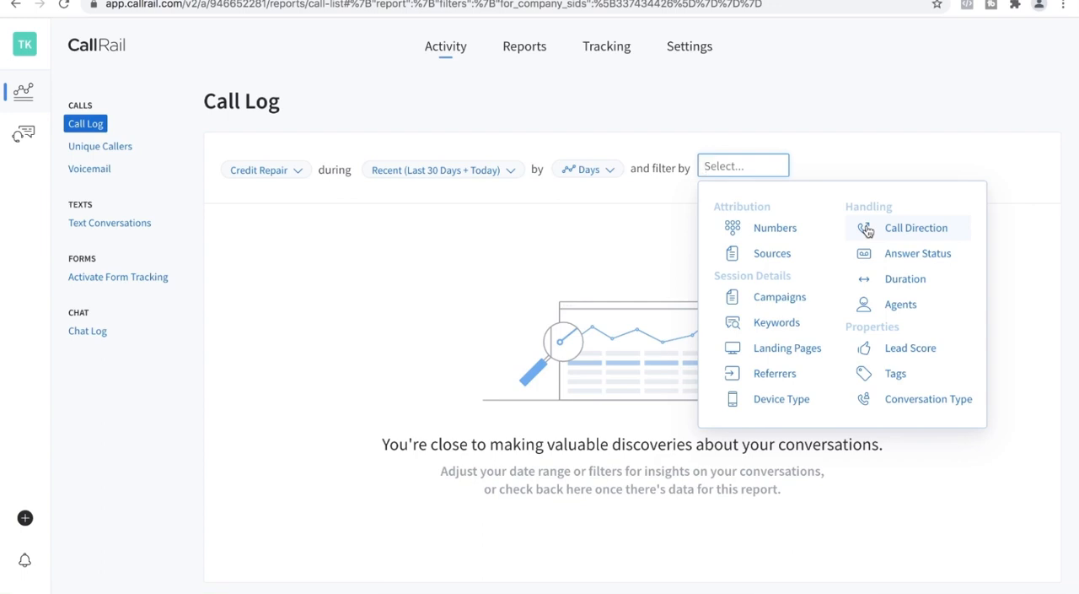
Close the Call Log filter choices and view the Lead Attribution by Source report
click(521, 52)
click(534, 48)
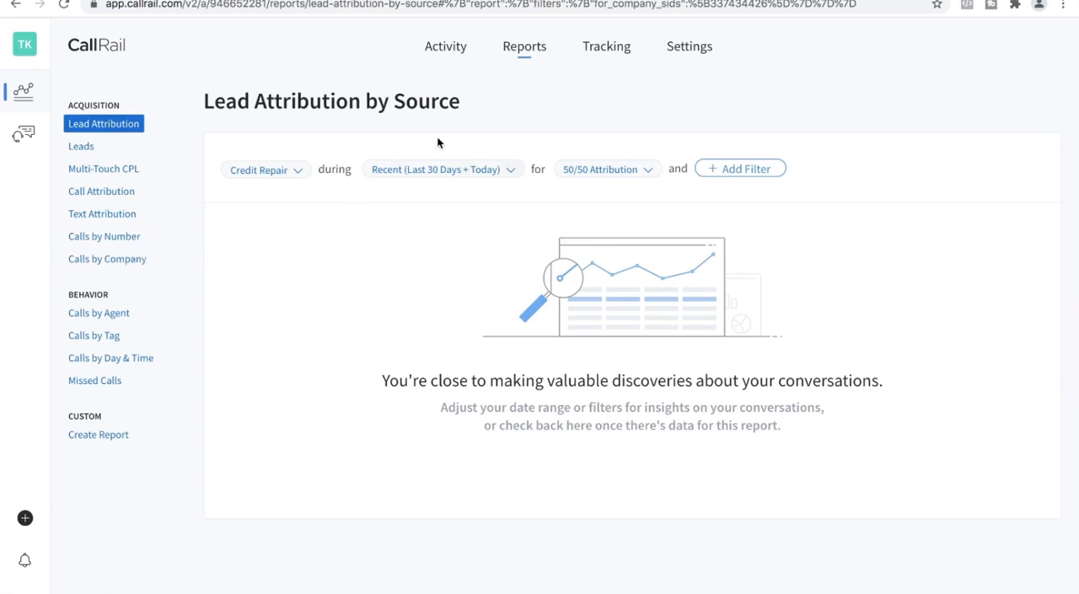
View the tracking numbers list and the online and offline options for a new number, leaving number creation without saving
click(619, 64)
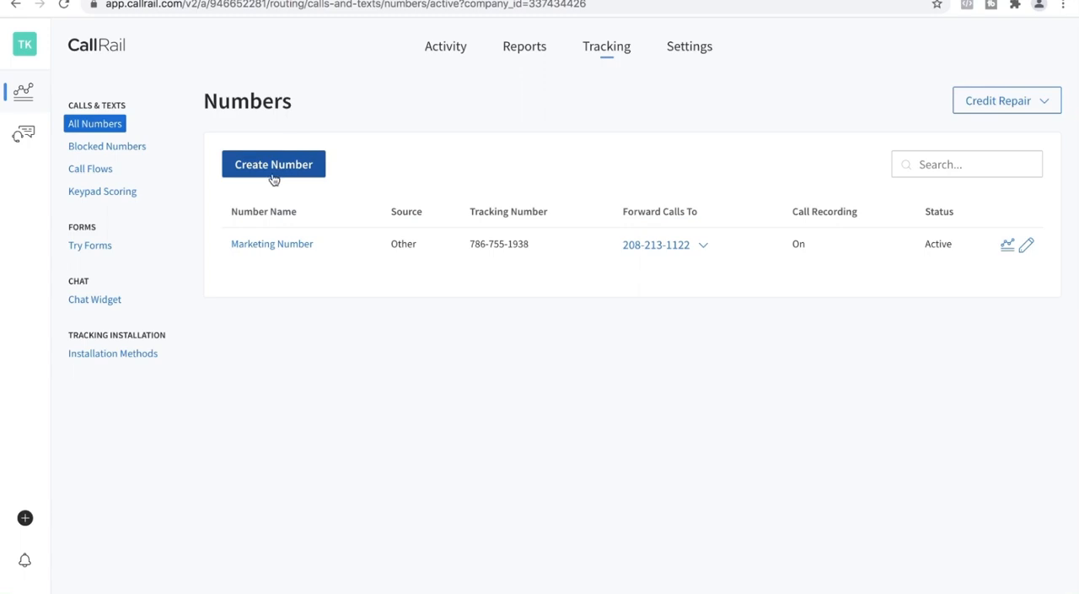
click(300, 172)
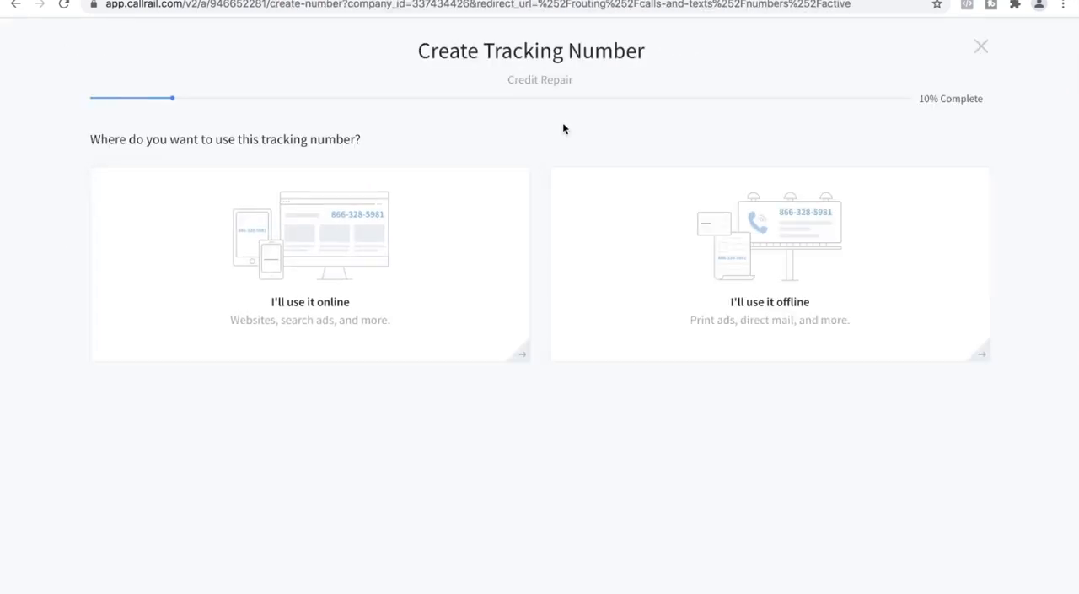
click(978, 48)
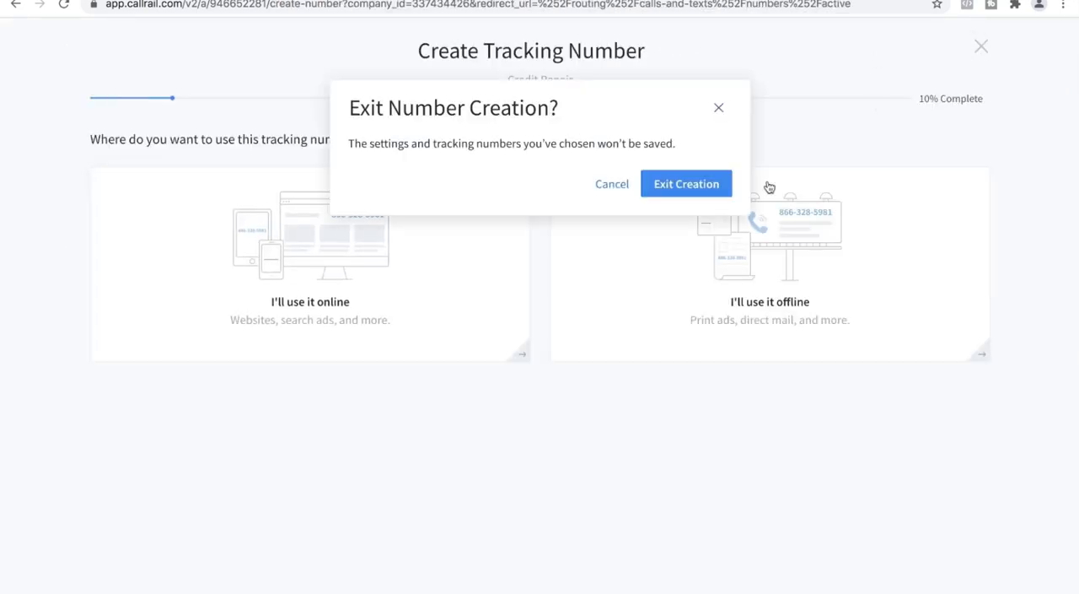
click(689, 182)
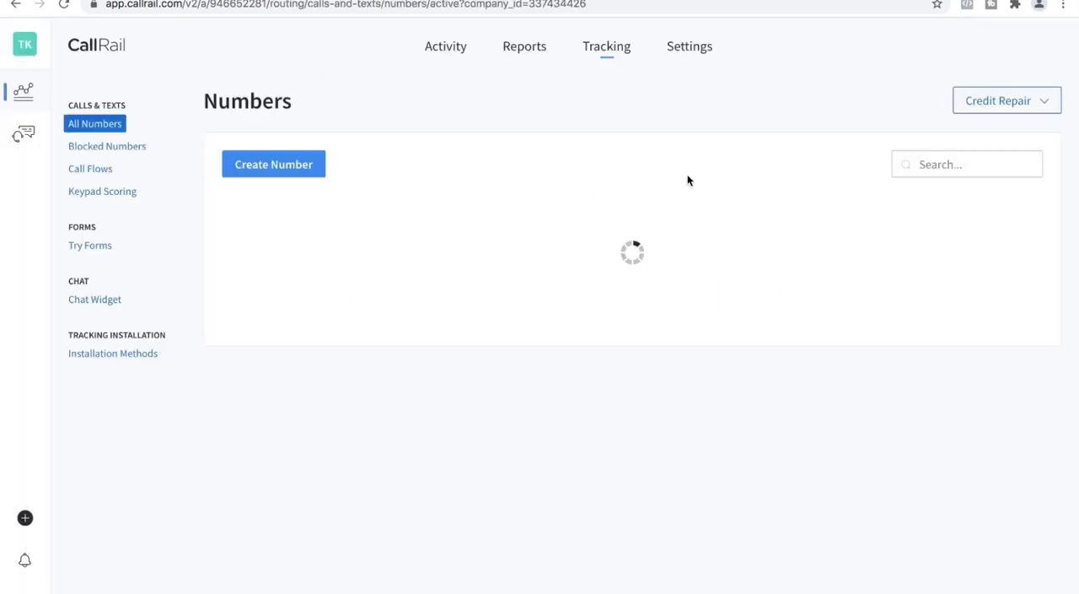
View the integrations library in the settings, then enter the recipient's phone number in the Lead Center dialer
click(700, 61)
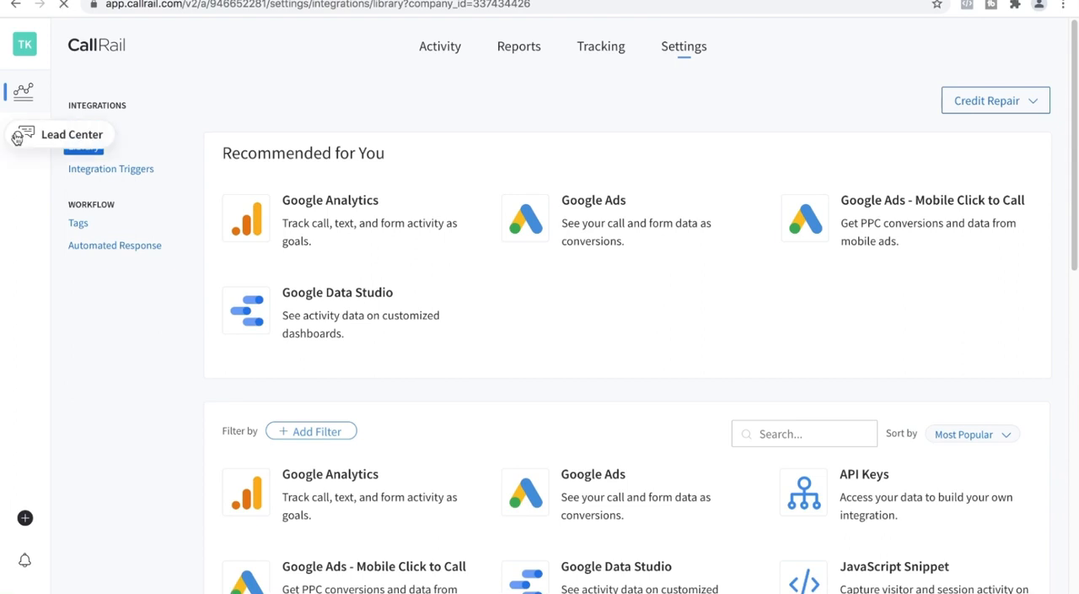
click(15, 140)
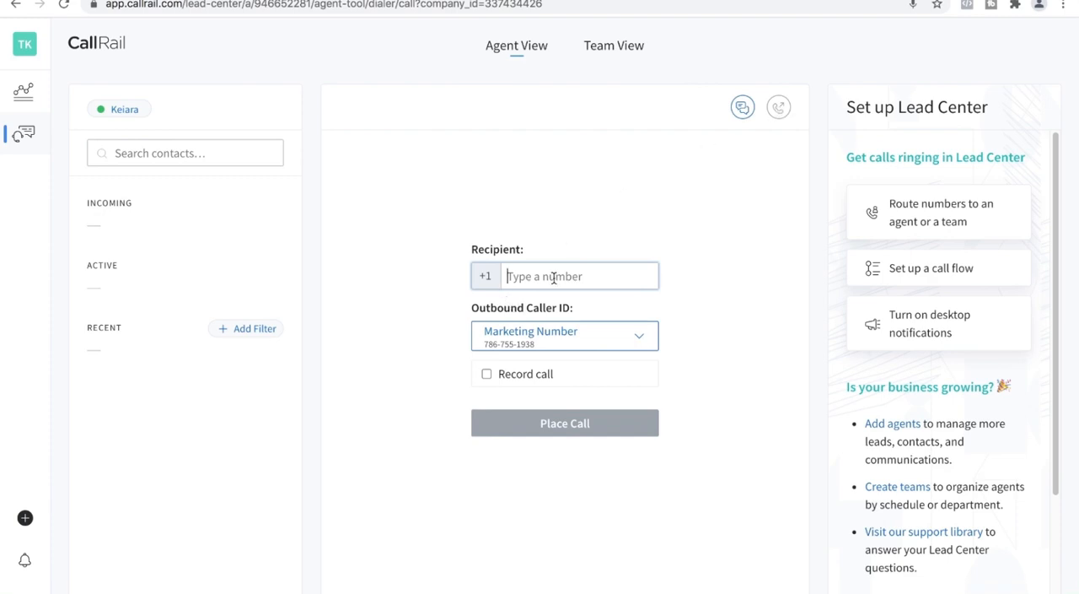
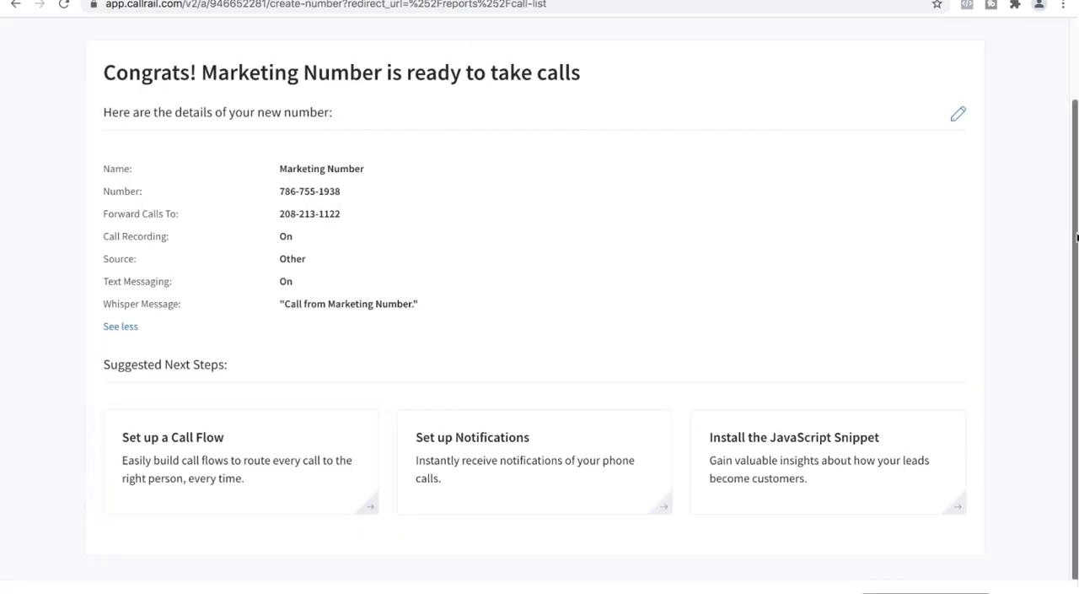
Close the completed Marketing Number summary to return to the Call Log
drag(1076, 239, 1076, 160)
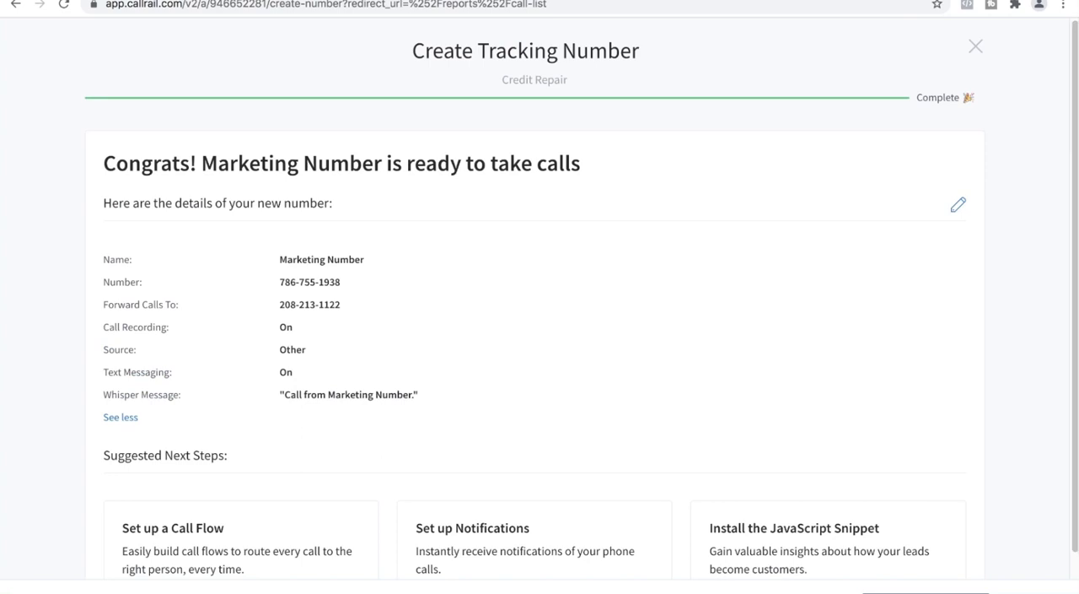
click(976, 45)
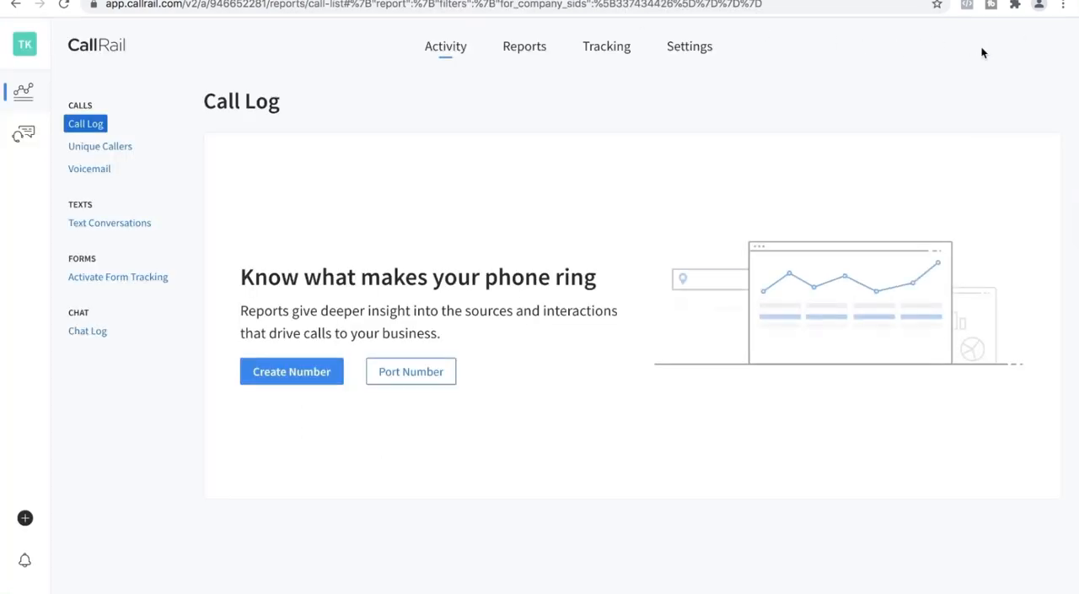